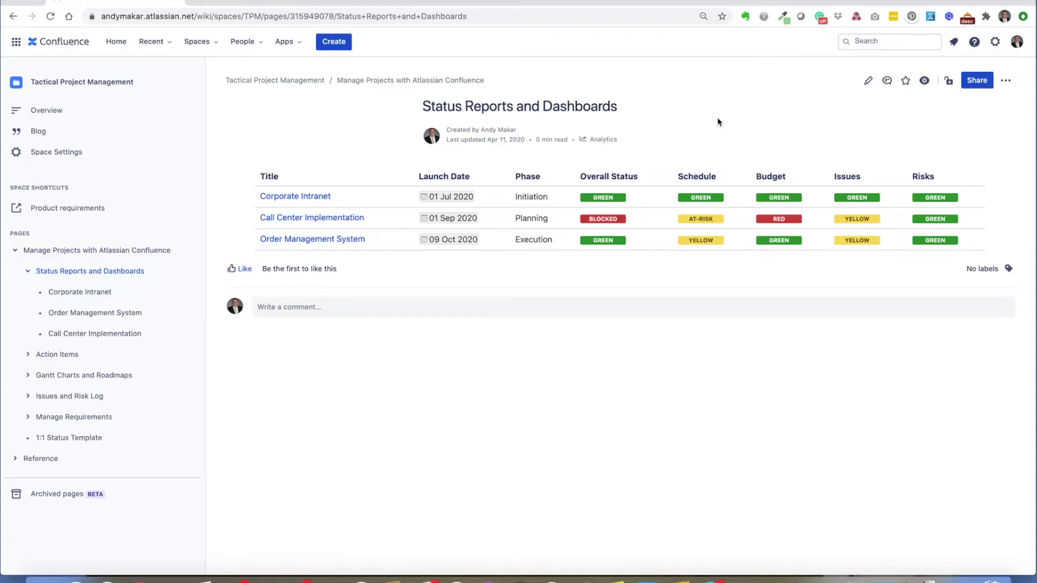
- View the Corporate Intranet, Order Management System and Call Center Implementation status pages, and return to the Status Reports and Dashboards page
click(307, 201)
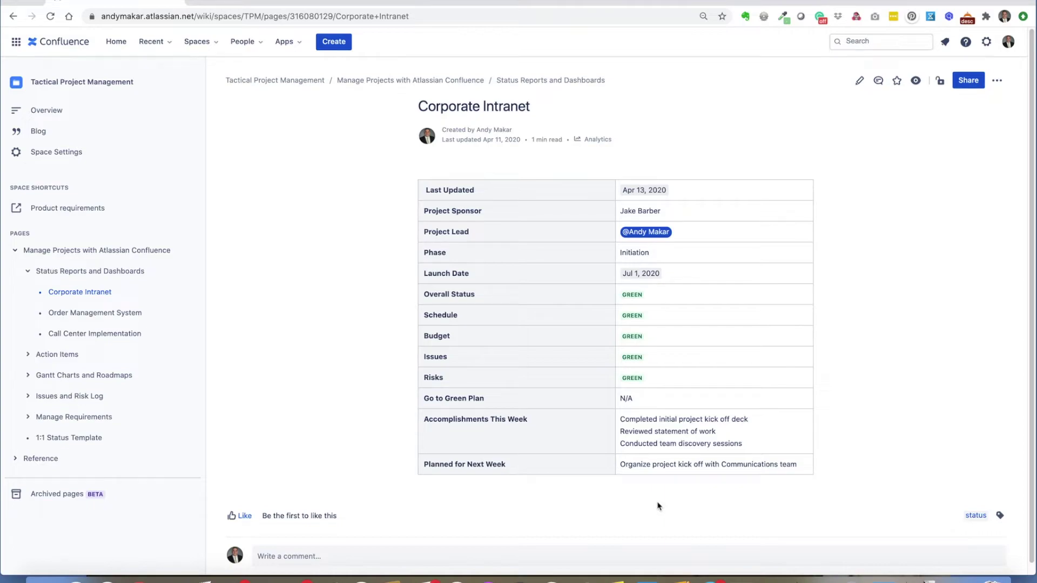
click(126, 322)
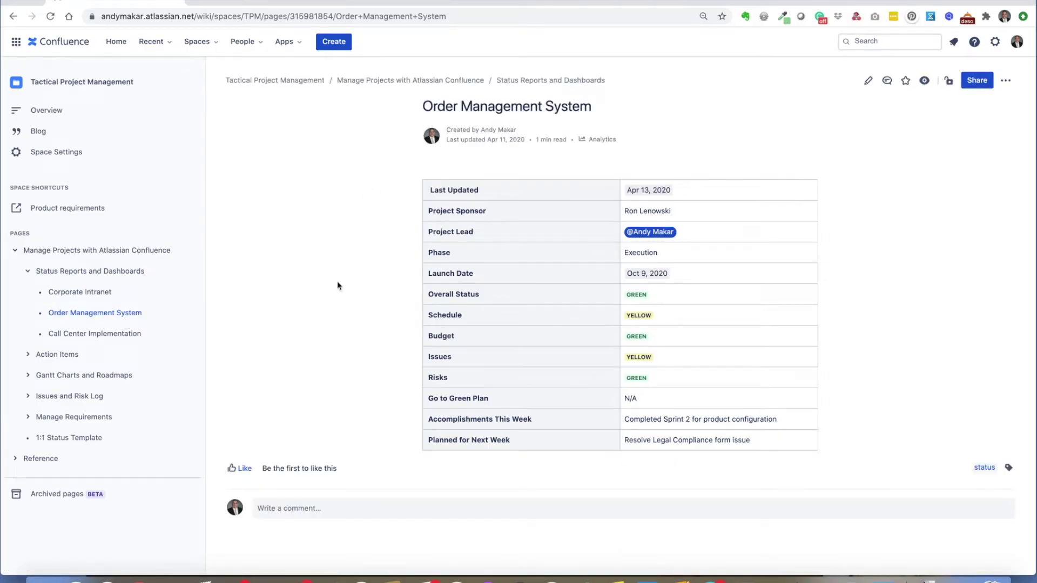
click(99, 334)
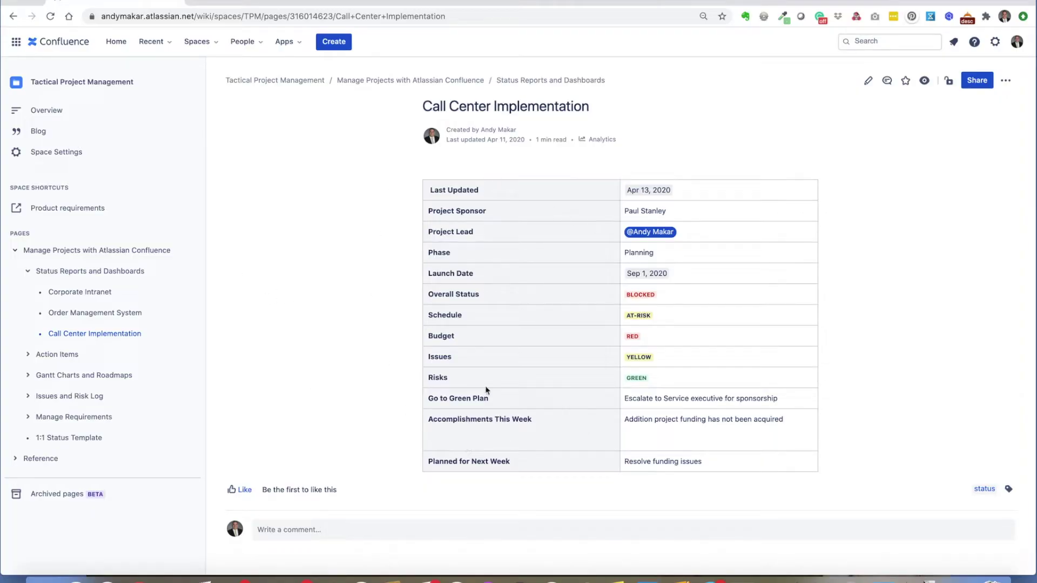
click(66, 279)
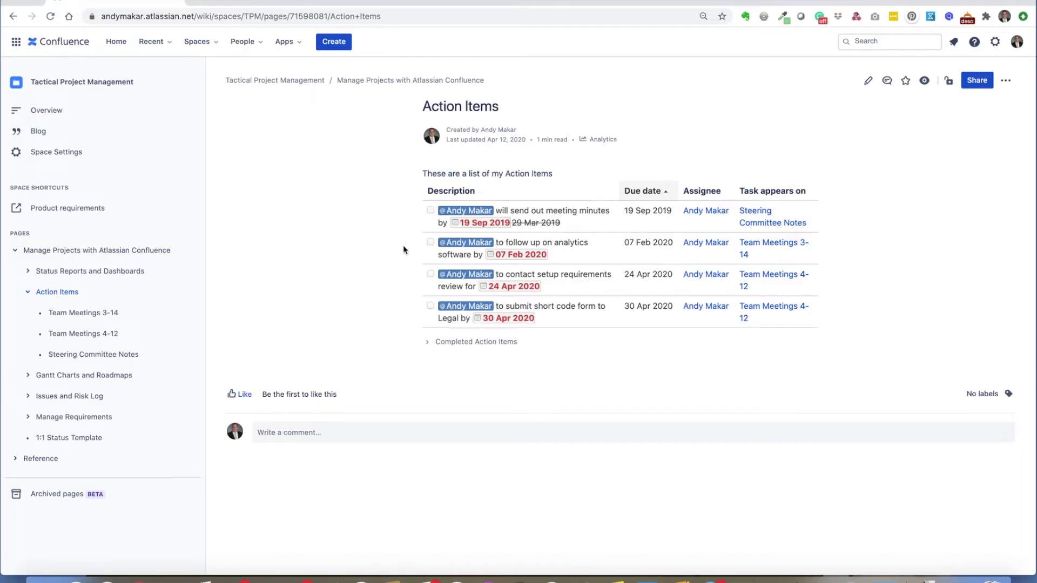
- Mark the analytics software follow-up and the setup requirements review tasks as complete in the Action Items list
click(430, 242)
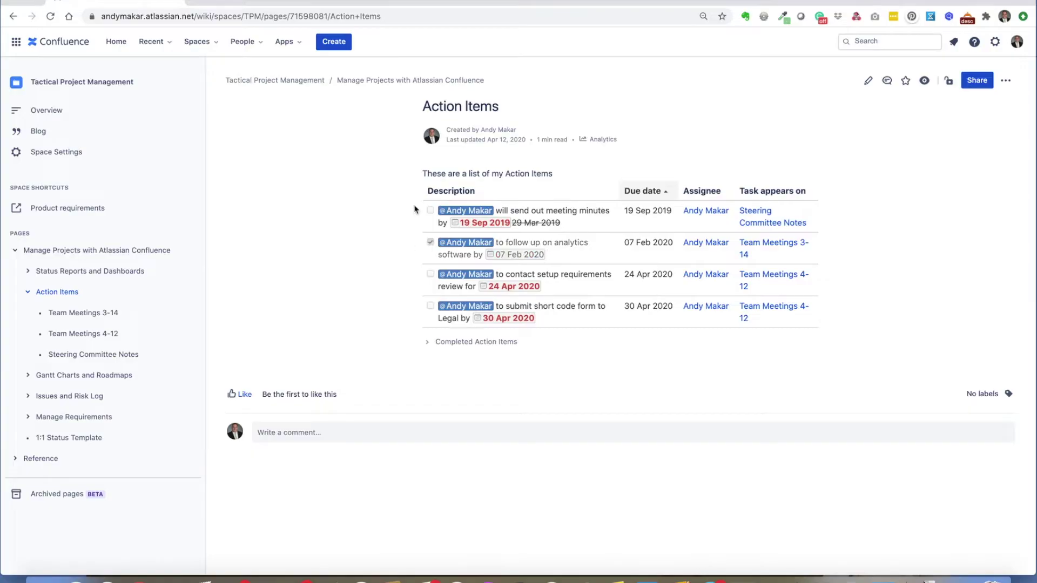
click(430, 273)
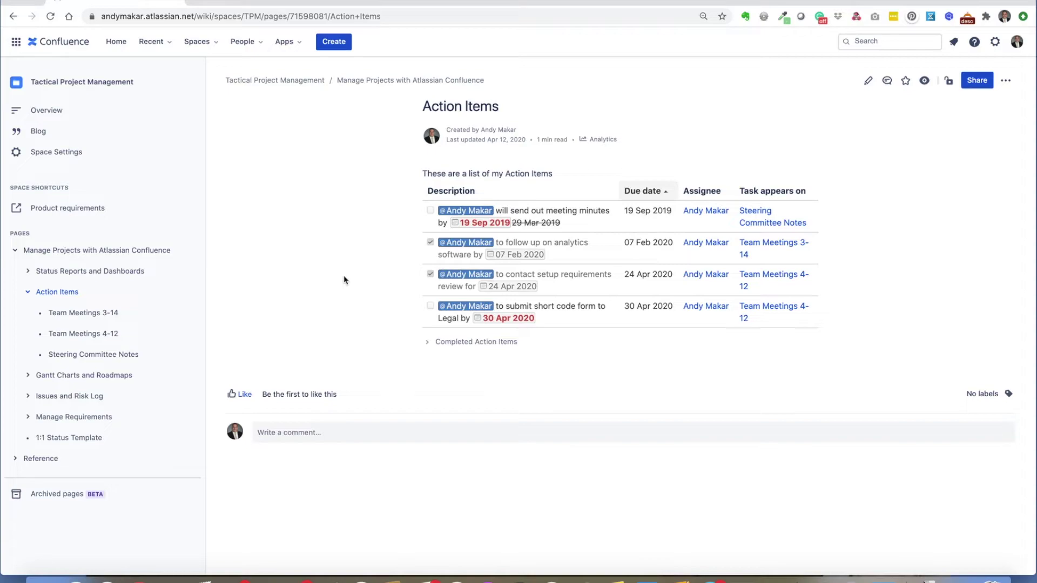
- Open the Team Meetings 3-14 notes and toggle the analytics software follow-up task complete and back to incomplete
click(84, 320)
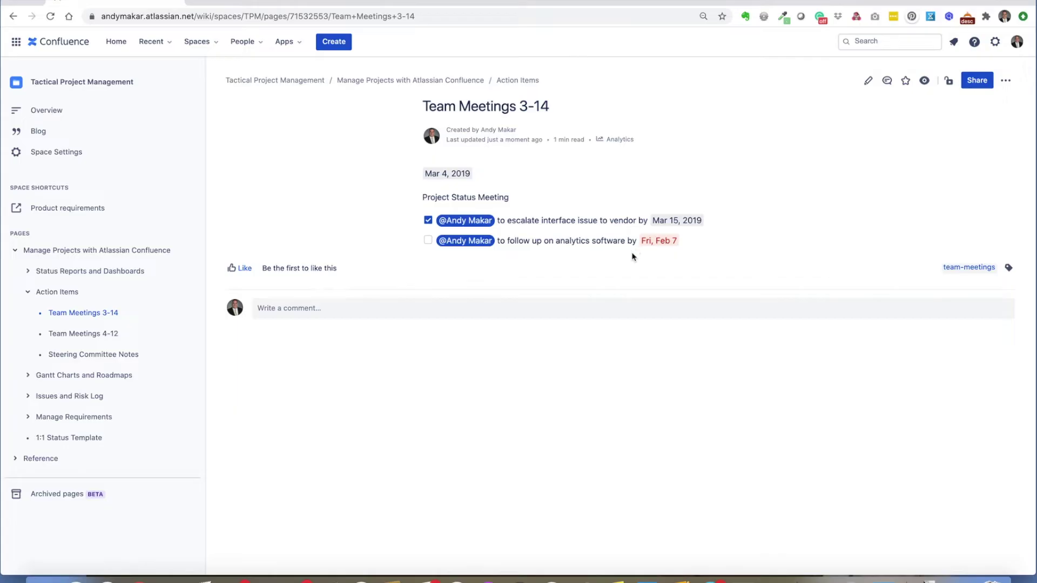
click(428, 241)
click(428, 241)
- View the tasks in the Team Meetings 4-12 and Steering Committee Notes pages, and return to the Action Items page
click(101, 336)
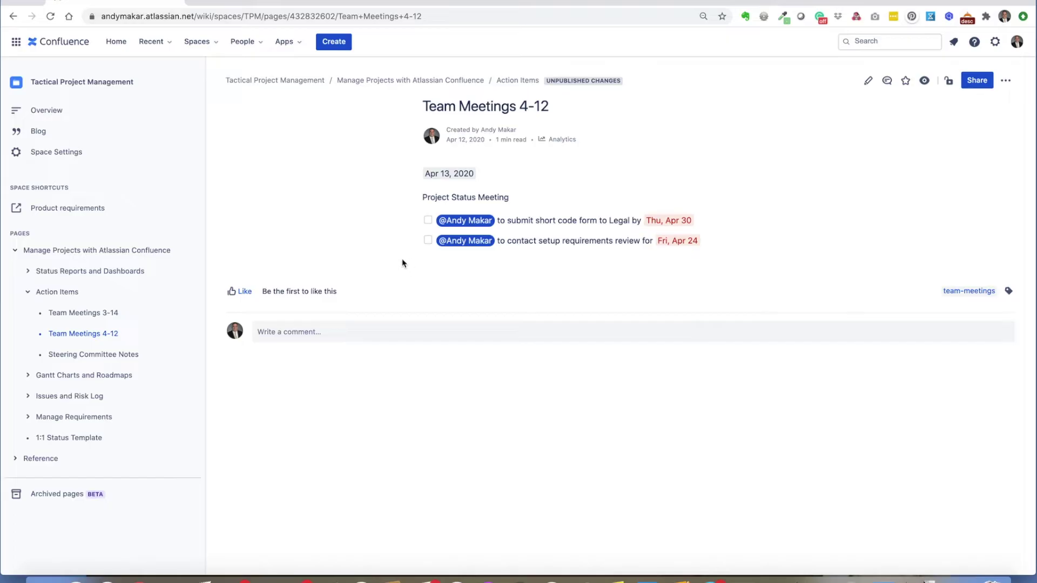
click(107, 361)
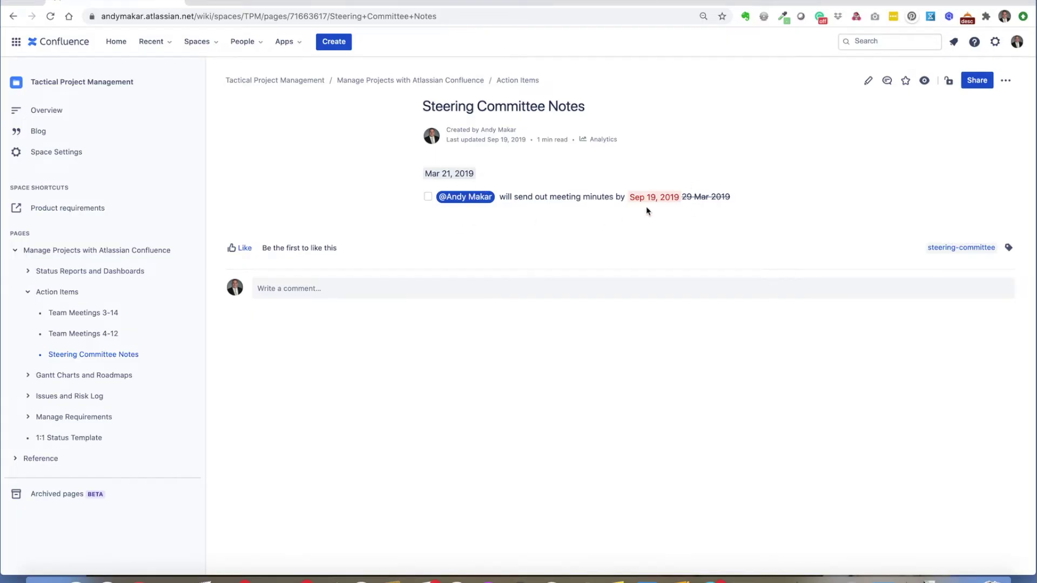
click(60, 294)
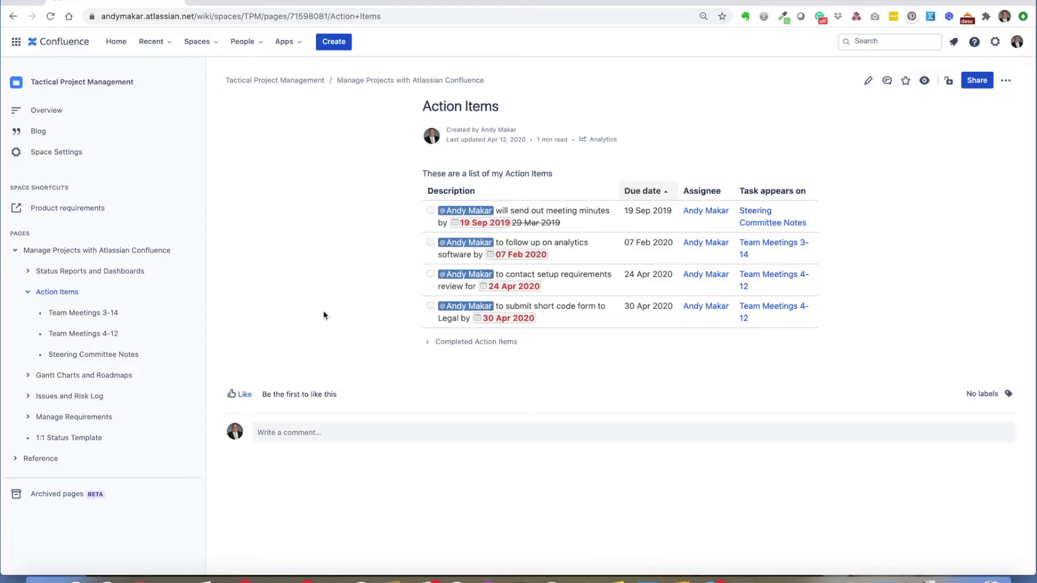
- Mark the analytics follow-up and setup requirements review tasks complete with the completed list expanded, and reload the Action Items page
click(427, 342)
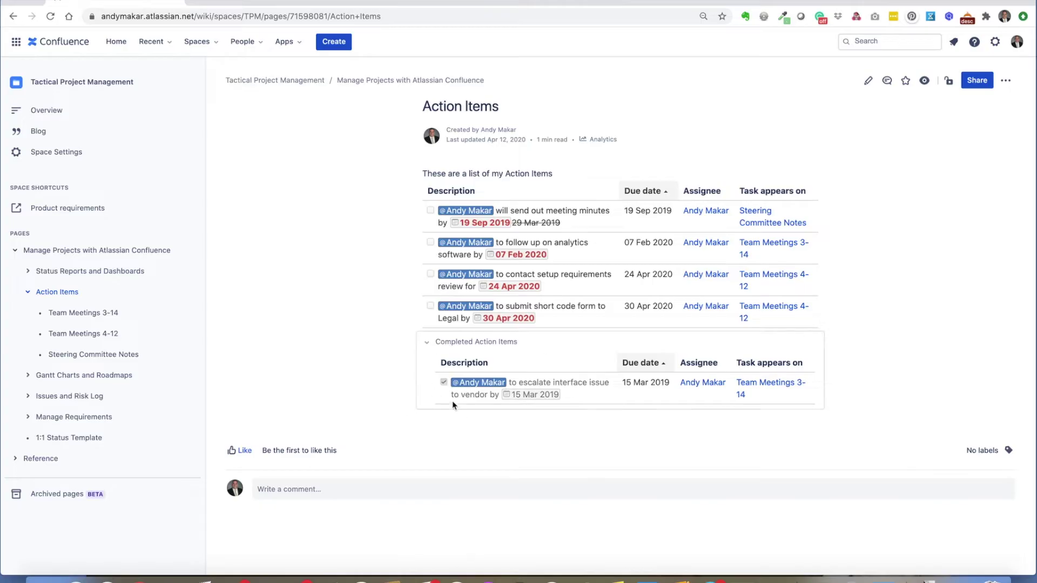
click(430, 242)
click(431, 273)
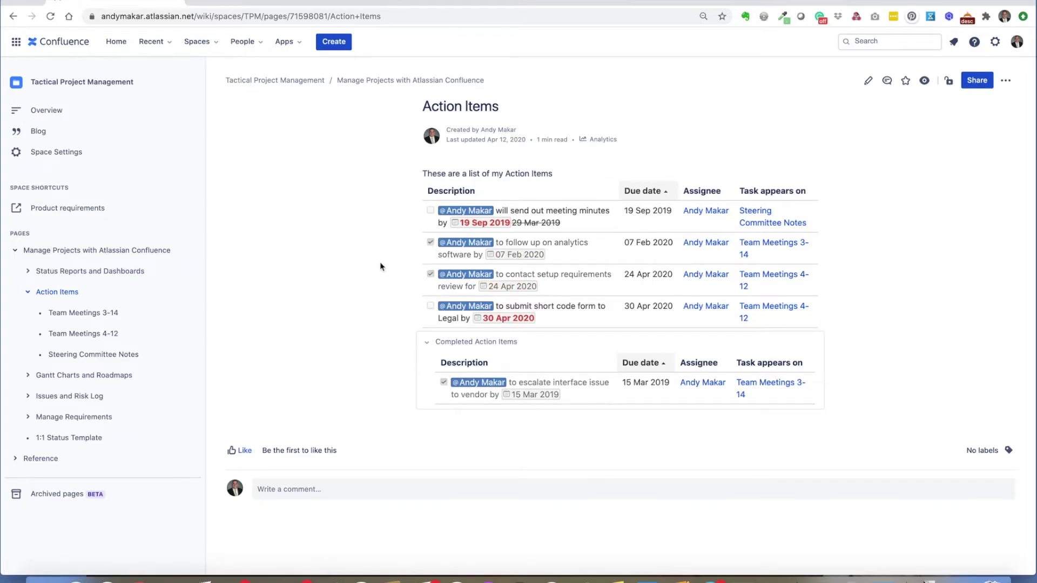
click(50, 17)
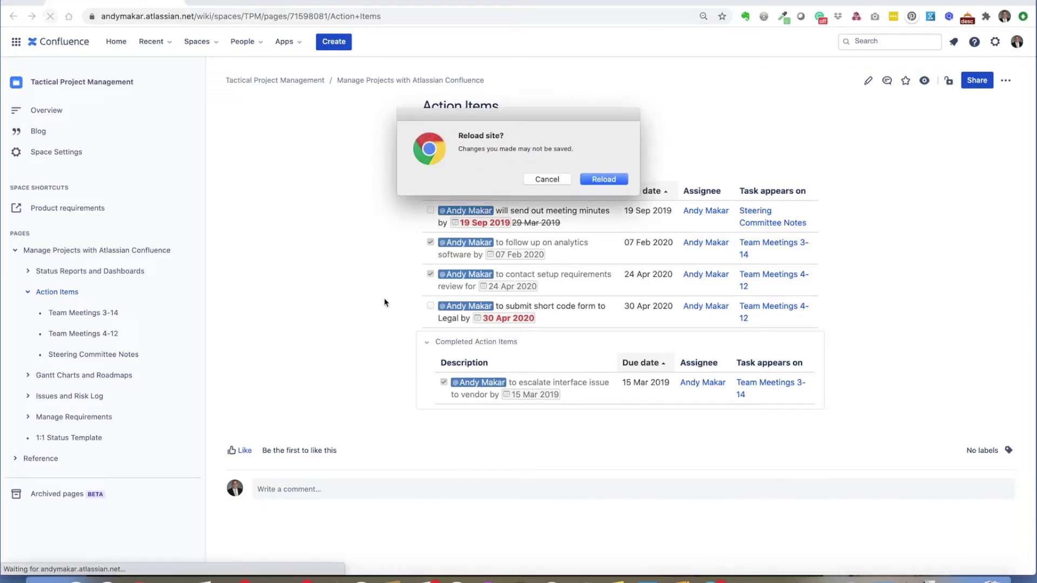
click(600, 181)
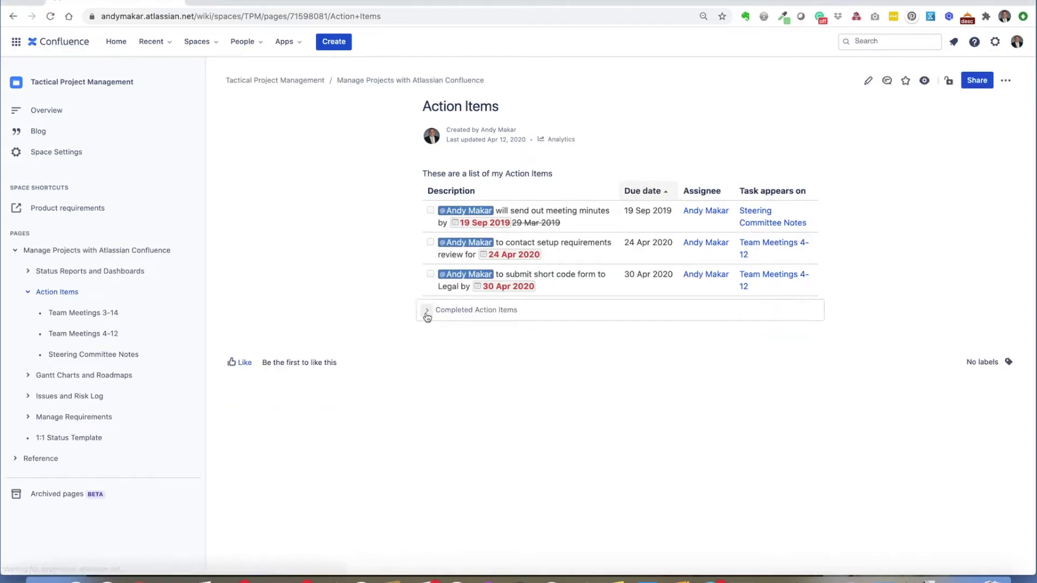
- Expand the Completed Action Items section to check which tasks are listed as finished, collapsing and reopening it
click(427, 311)
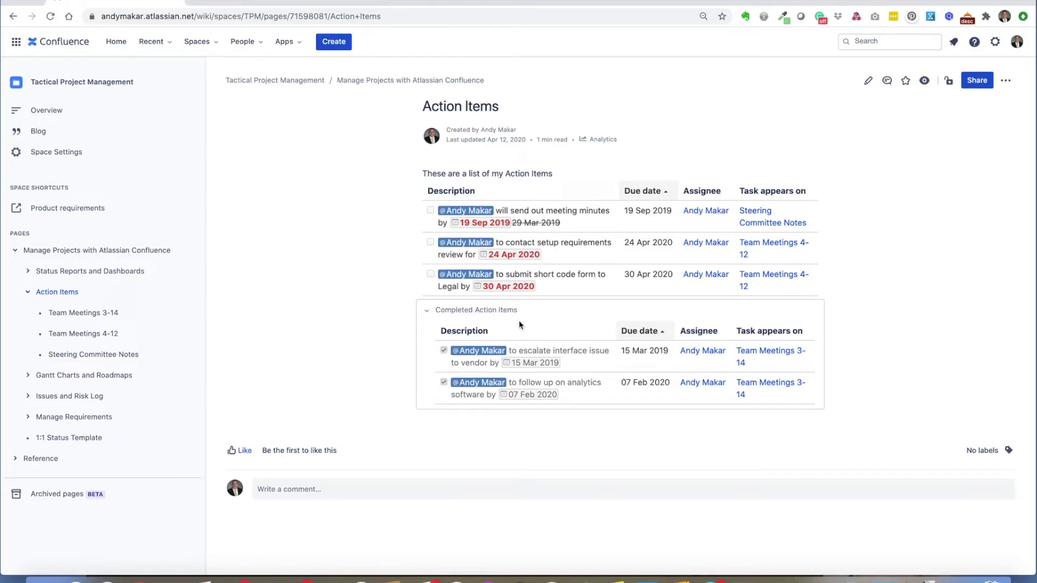
click(428, 311)
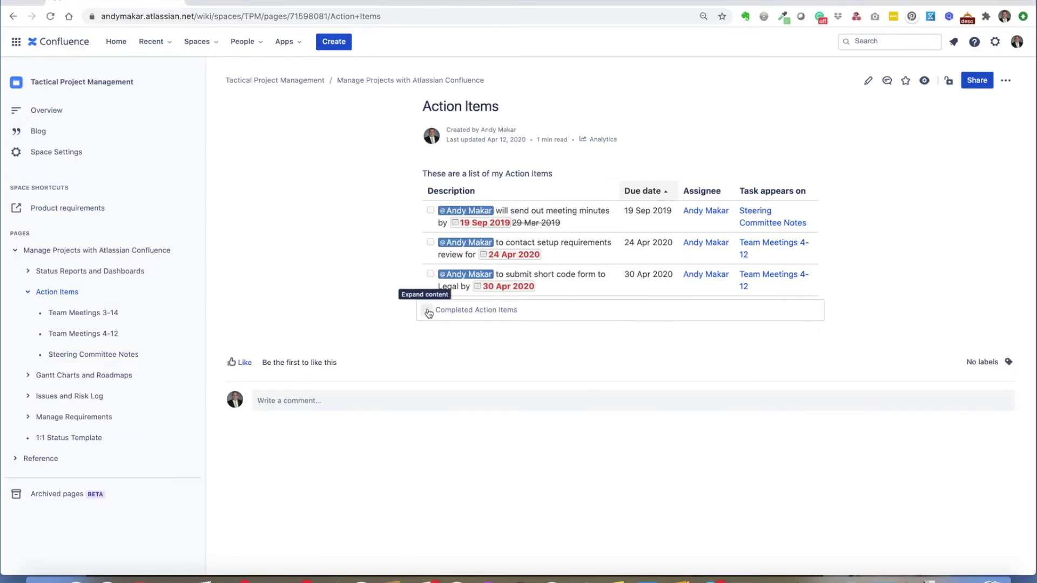
click(428, 311)
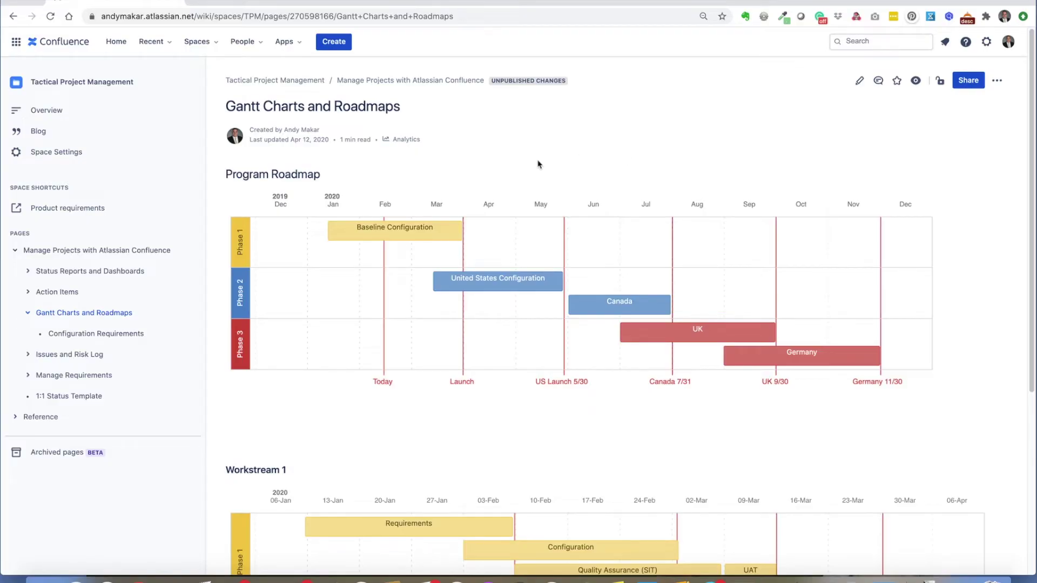
- Look over the Program Roadmap and Workstream 1 timelines on the Gantt Charts and Roadmaps page
scroll(560, 412, down, 1)
scroll(560, 412, down, 2)
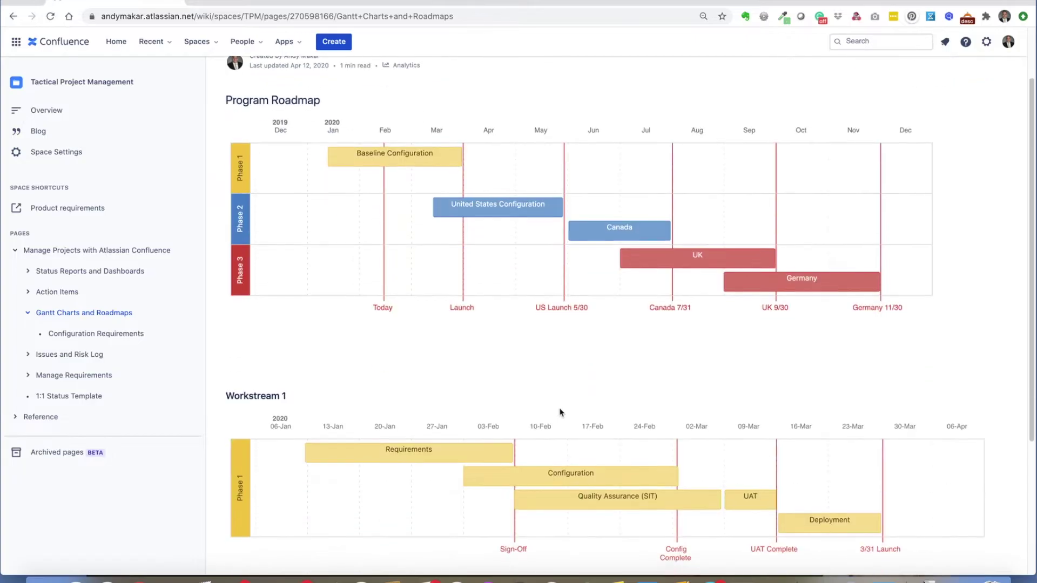
scroll(560, 412, up, 1)
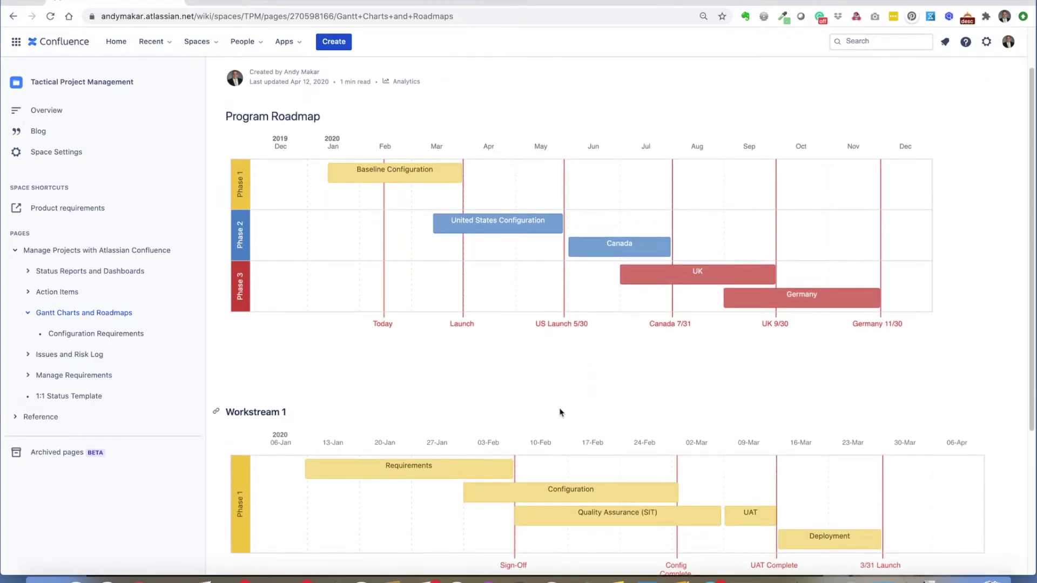
scroll(560, 412, up, 1)
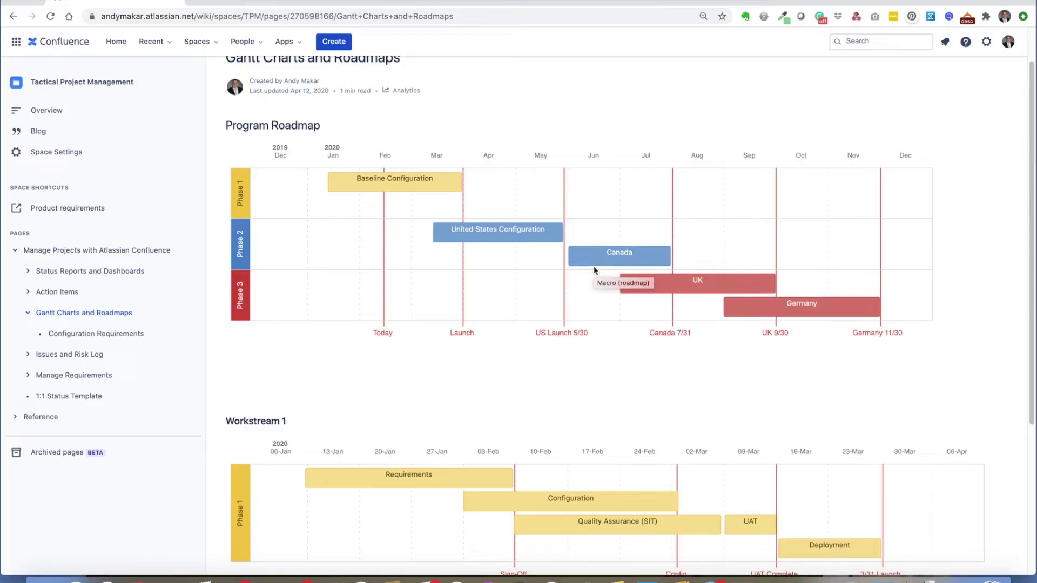
scroll(594, 270, up, 3)
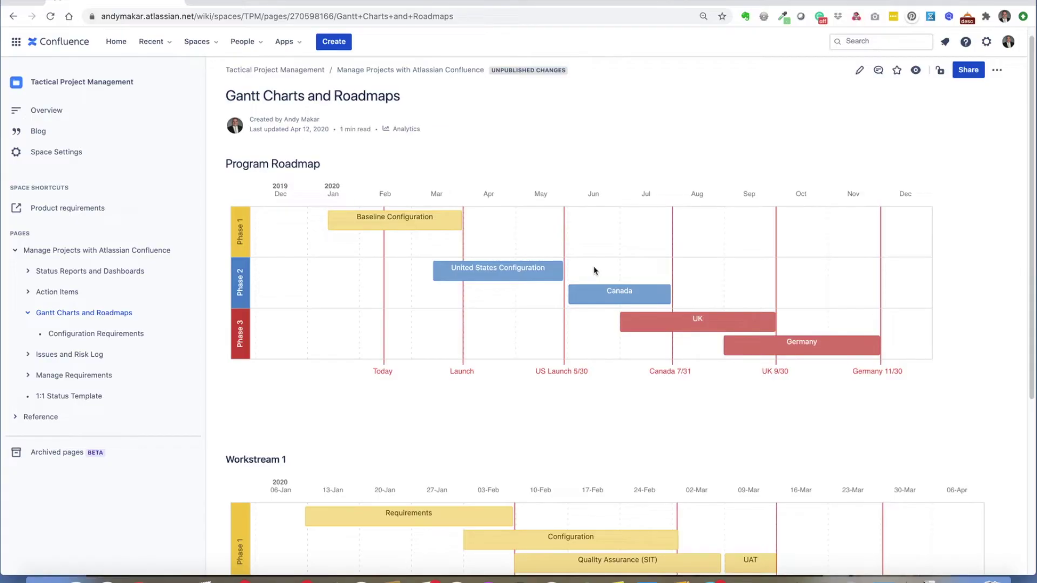
- Open the Program Roadmap in the Roadmap Planner and reschedule the Baseline Configuration bar to about early February through the end of April
click(859, 70)
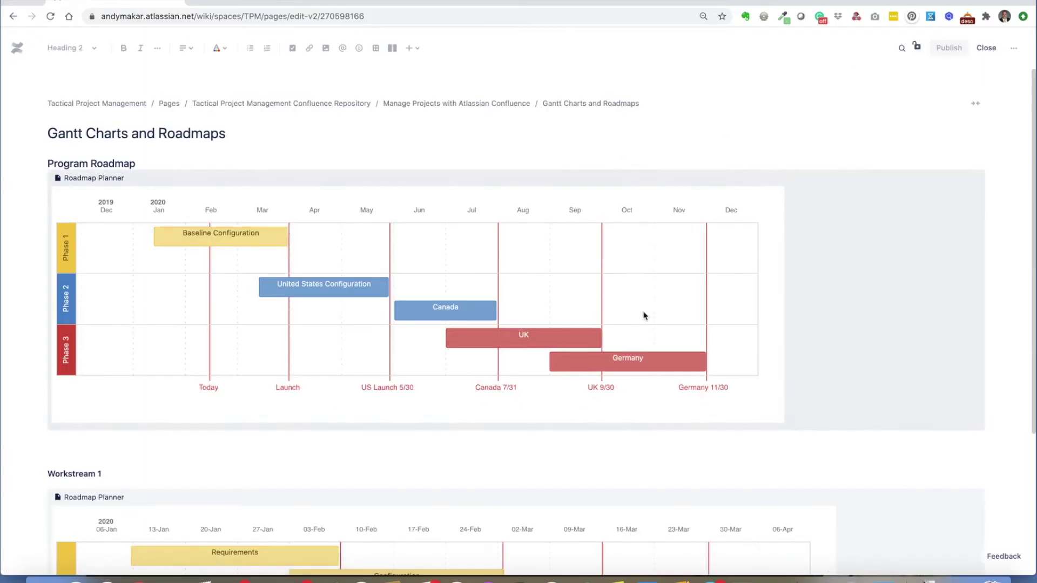
click(350, 321)
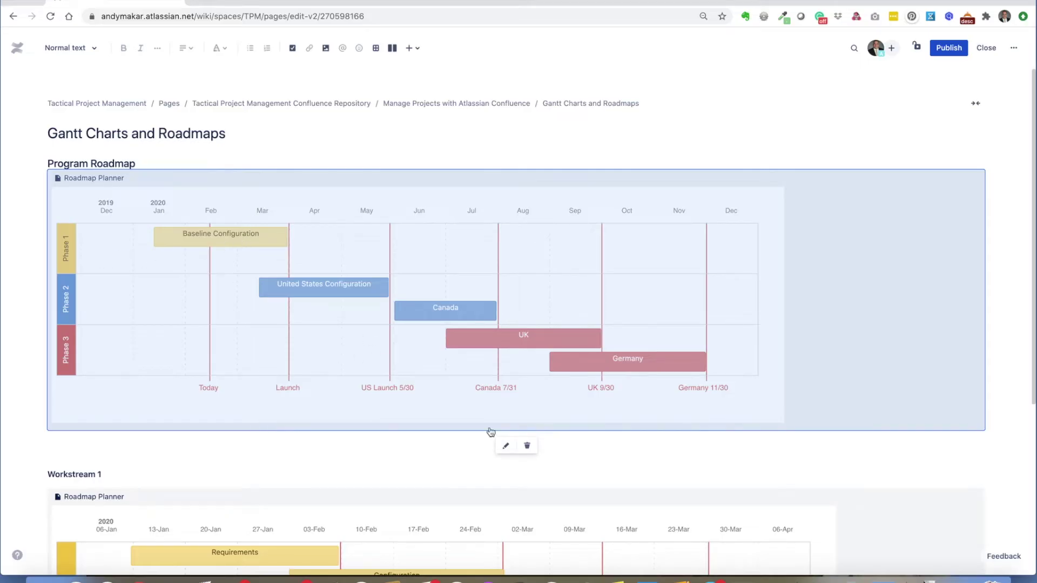
click(502, 443)
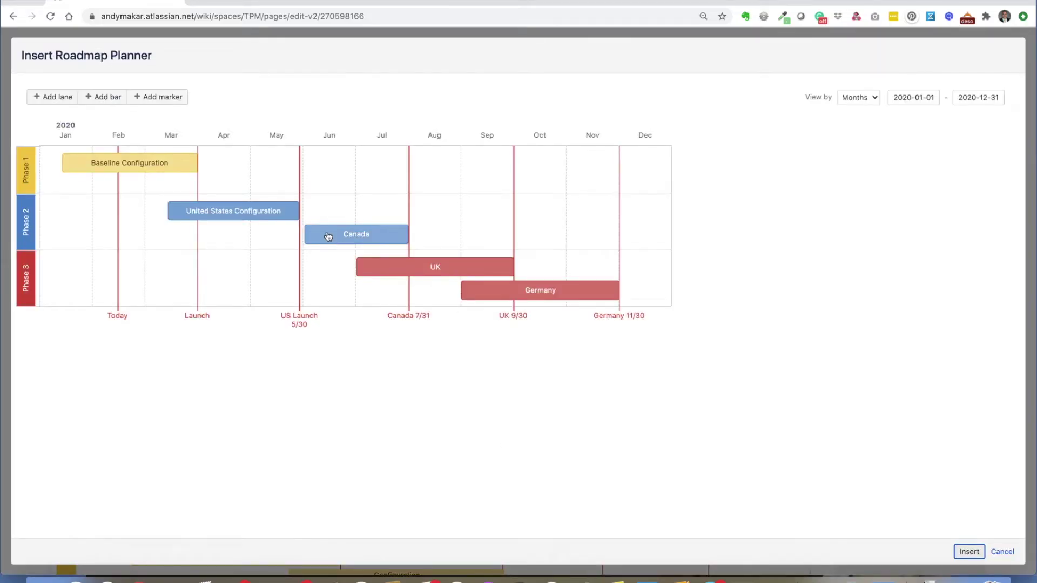
click(158, 166)
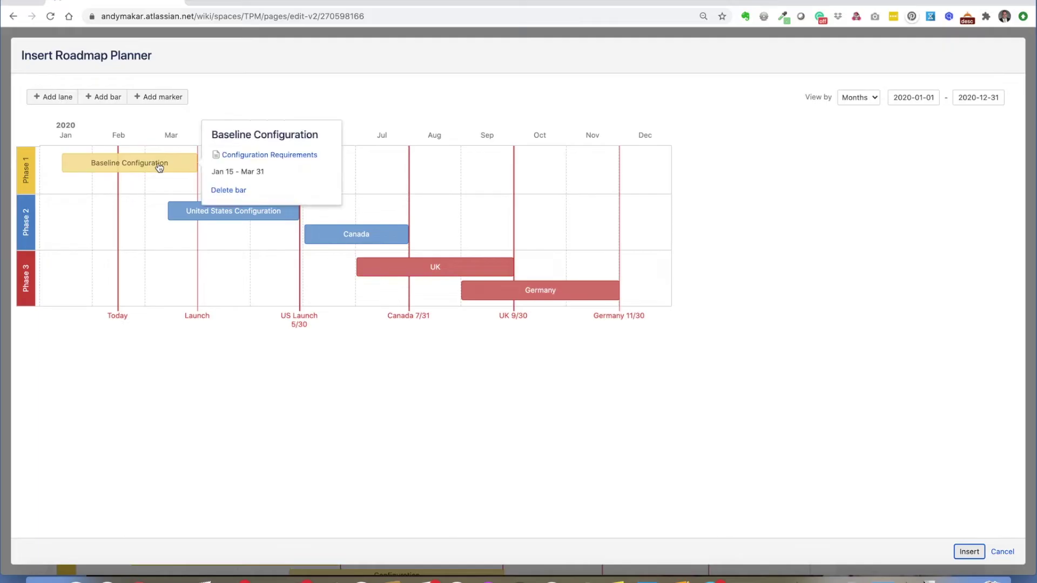
drag(145, 165, 247, 164)
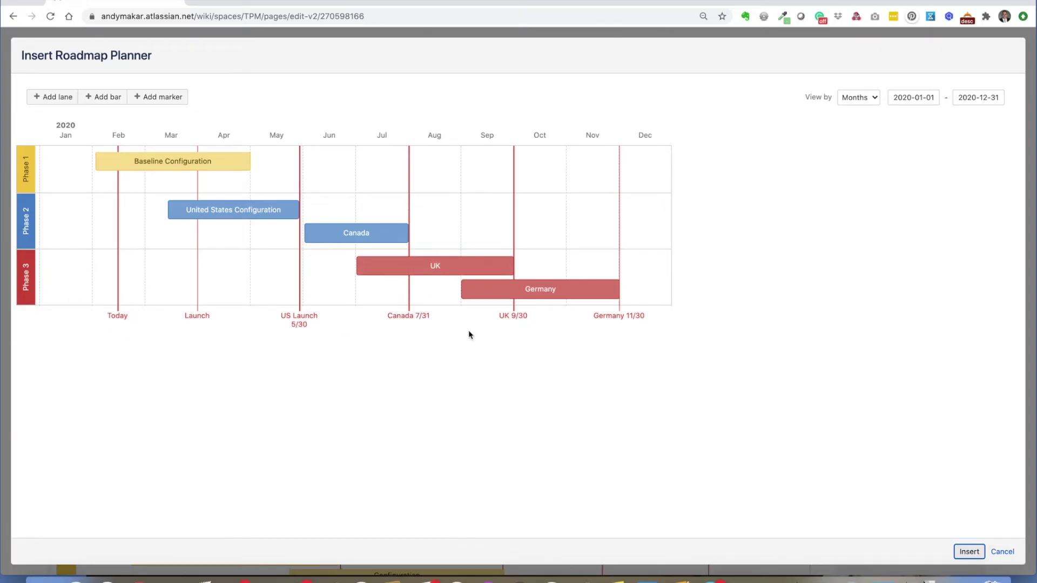
- Discard the Roadmap Planner changes and close the page editor without publishing
click(628, 318)
click(488, 364)
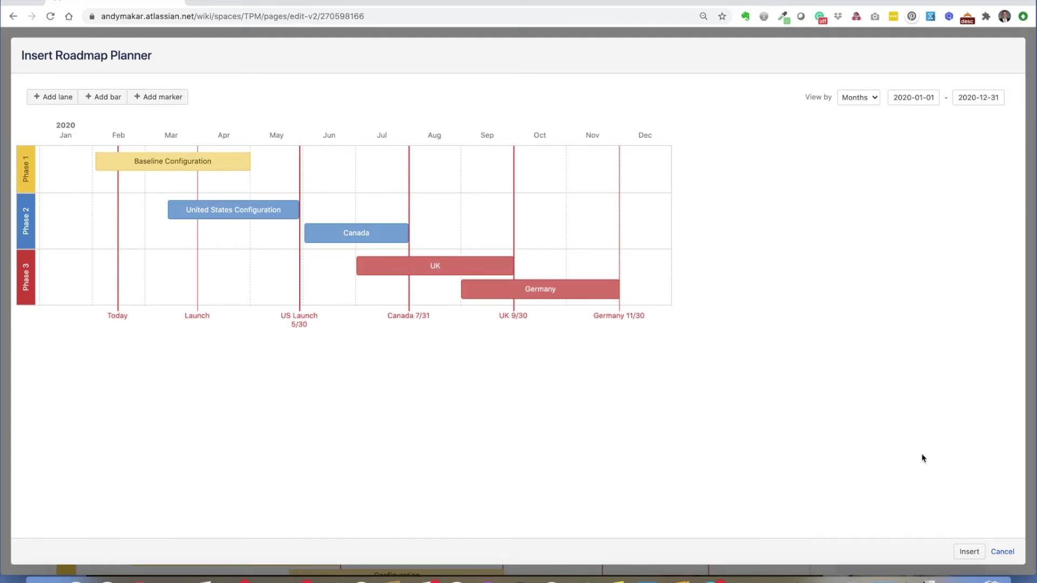
click(1002, 552)
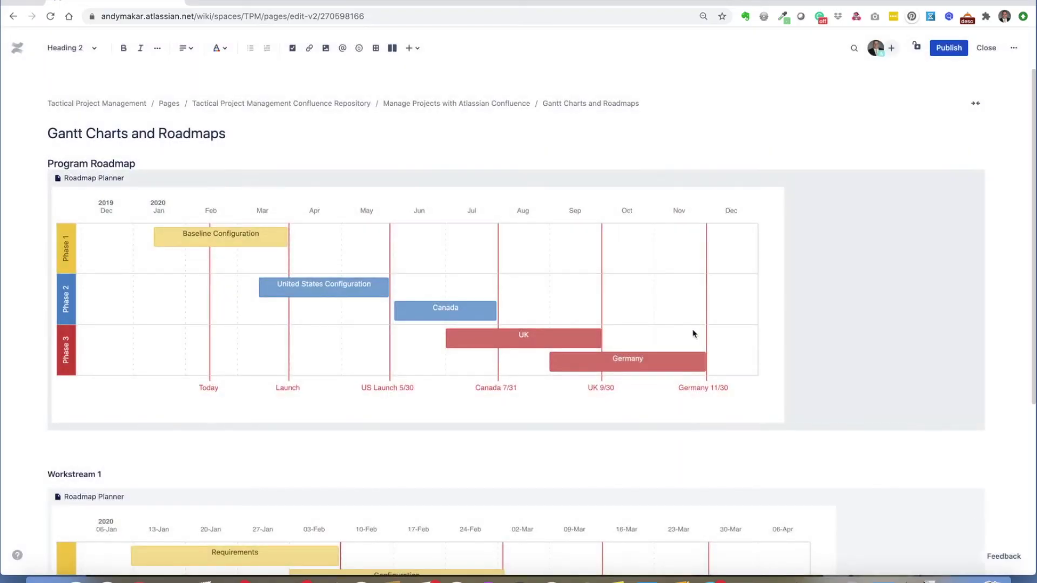
click(986, 48)
- Examine the Program Roadmap and the workstream sections across the page, and show the Baseline Configuration bar's details with its linked page
scroll(349, 379, down, 2)
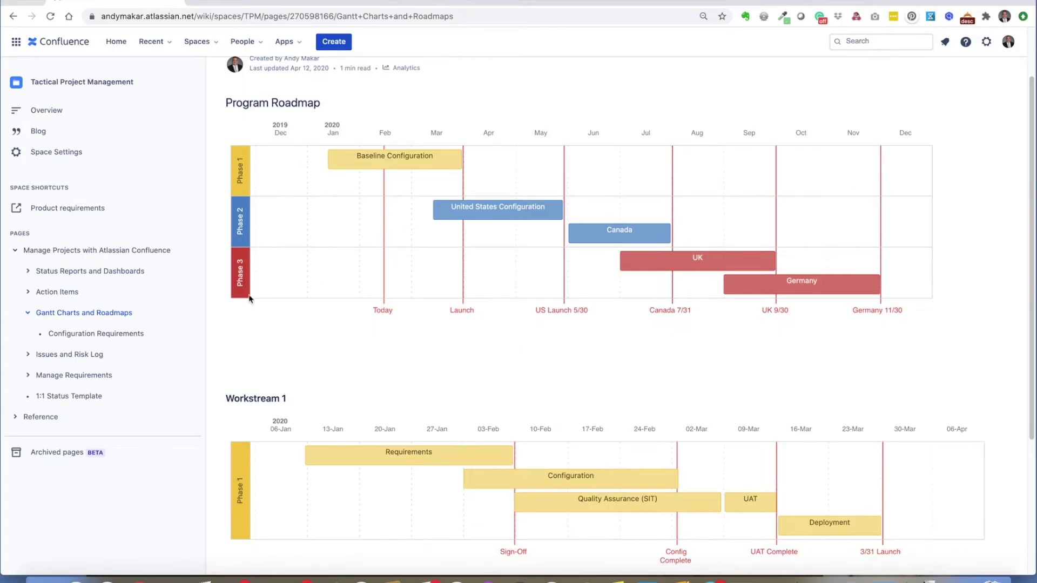
scroll(353, 363, down, 5)
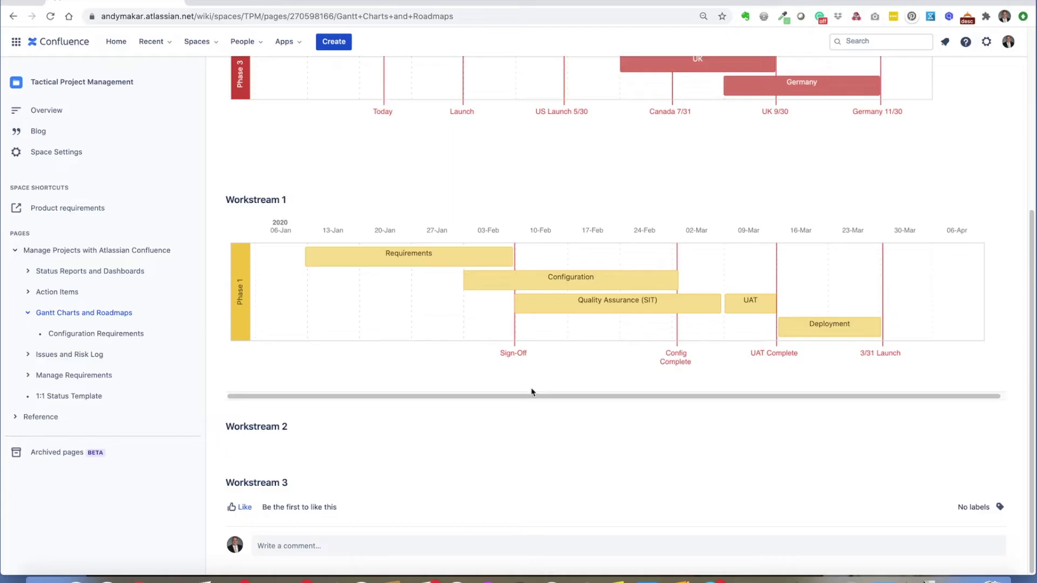
scroll(374, 250, up, 7)
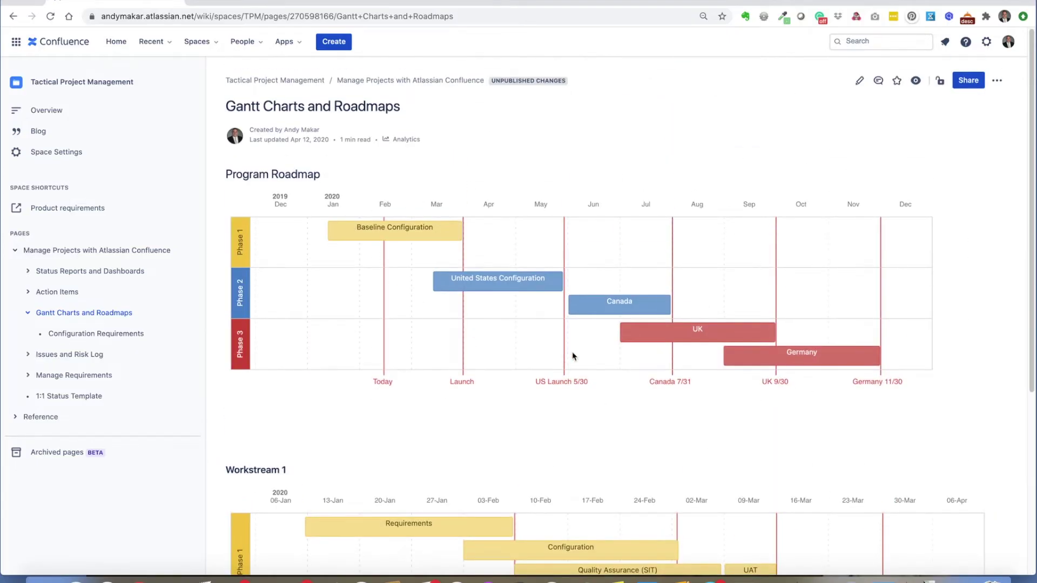
scroll(572, 352, down, 5)
scroll(572, 351, down, 2)
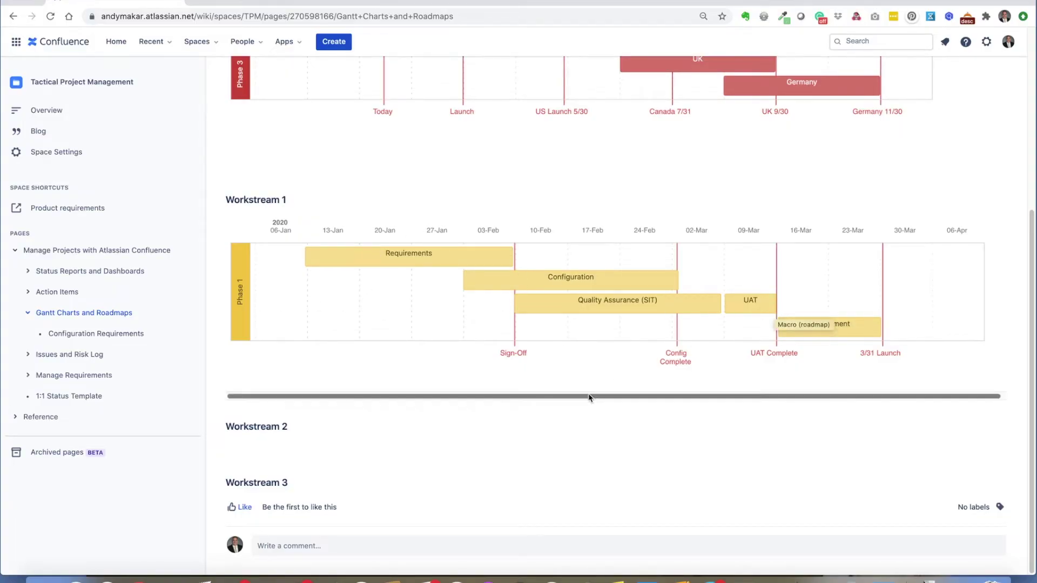
drag(583, 398, 641, 398)
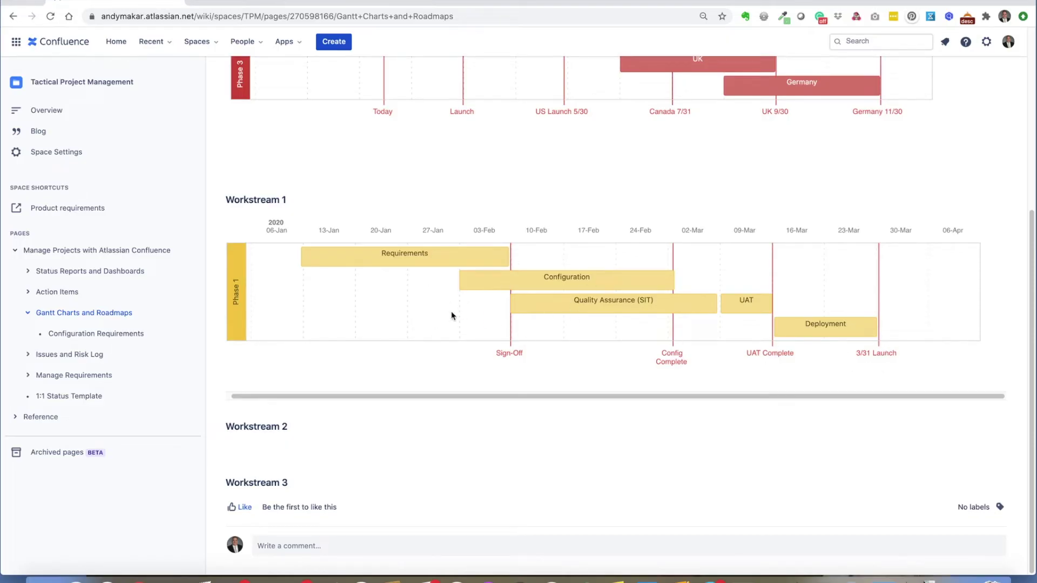
scroll(452, 314, up, 5)
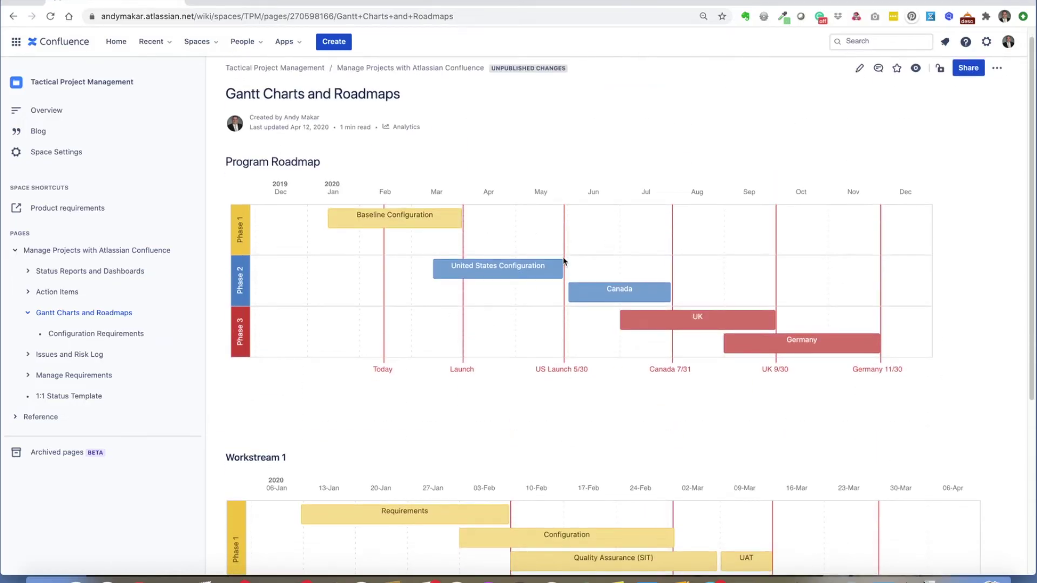
click(393, 217)
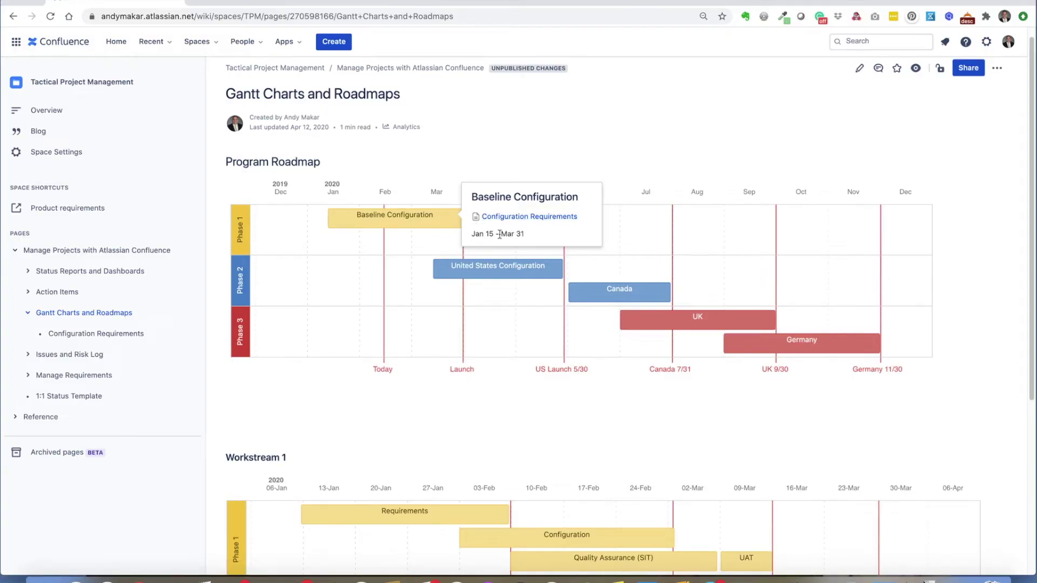
- Open the Configuration Requirements page linked to the Baseline Configuration bar and look over its requirements table and remaining sections
click(544, 217)
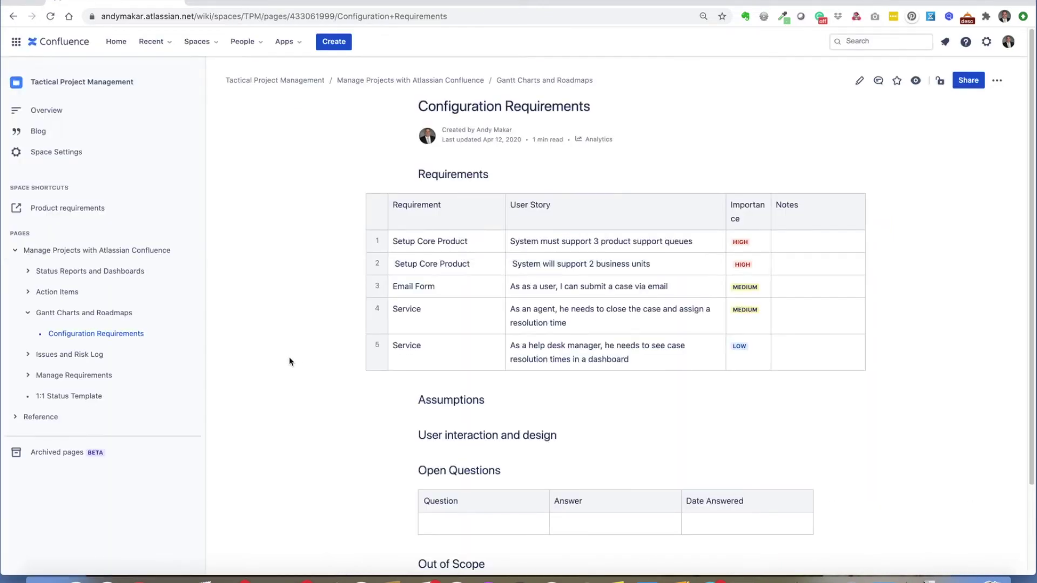
scroll(607, 216, down, 2)
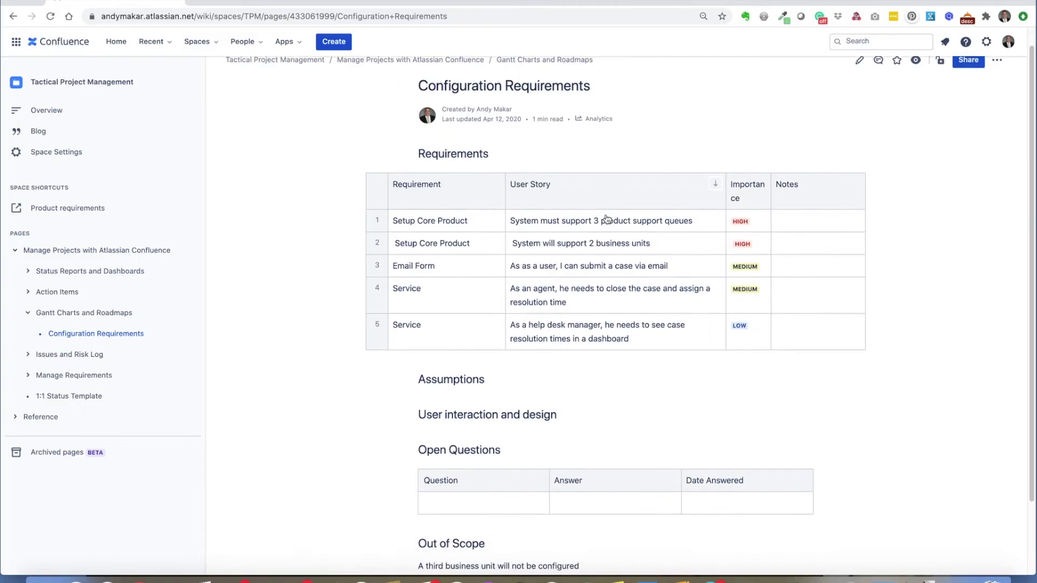
scroll(607, 219, up, 2)
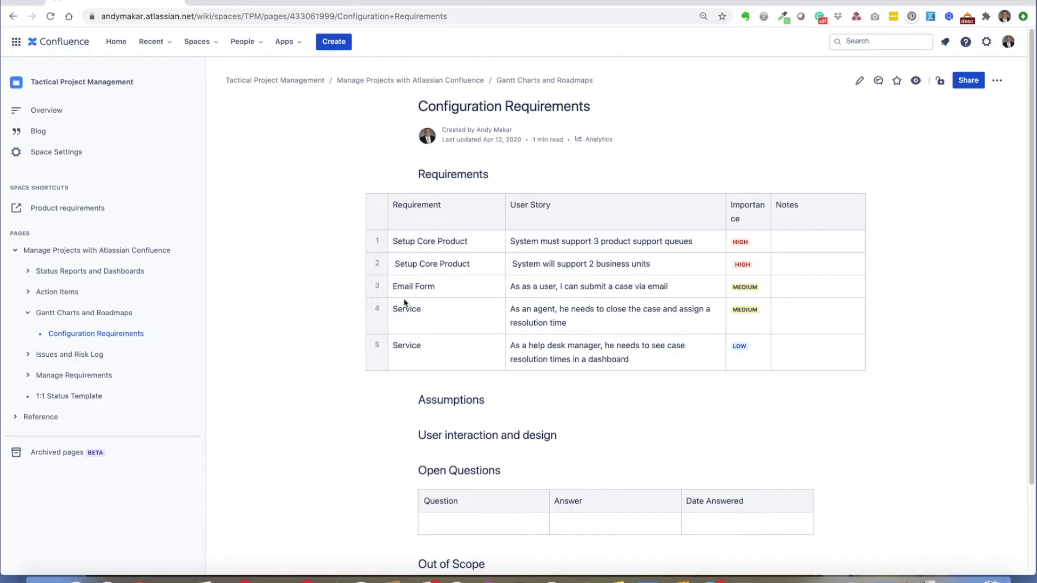
scroll(405, 302, down, 3)
scroll(404, 300, up, 3)
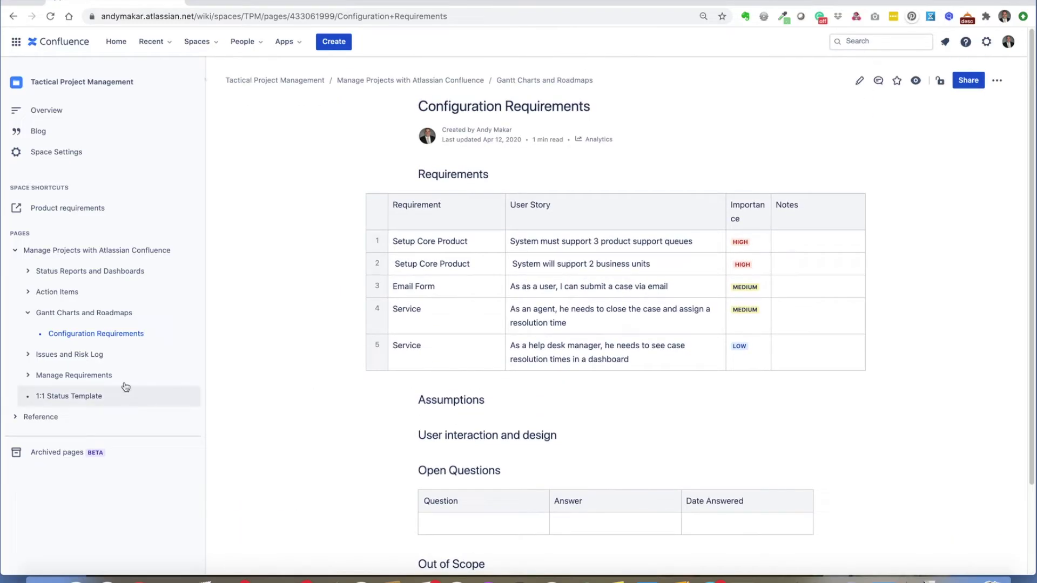
- Open the Issues and Risk Log page, collapse the Gantt Charts and Roadmaps branch, and hide the sidebar to widen the table
click(74, 311)
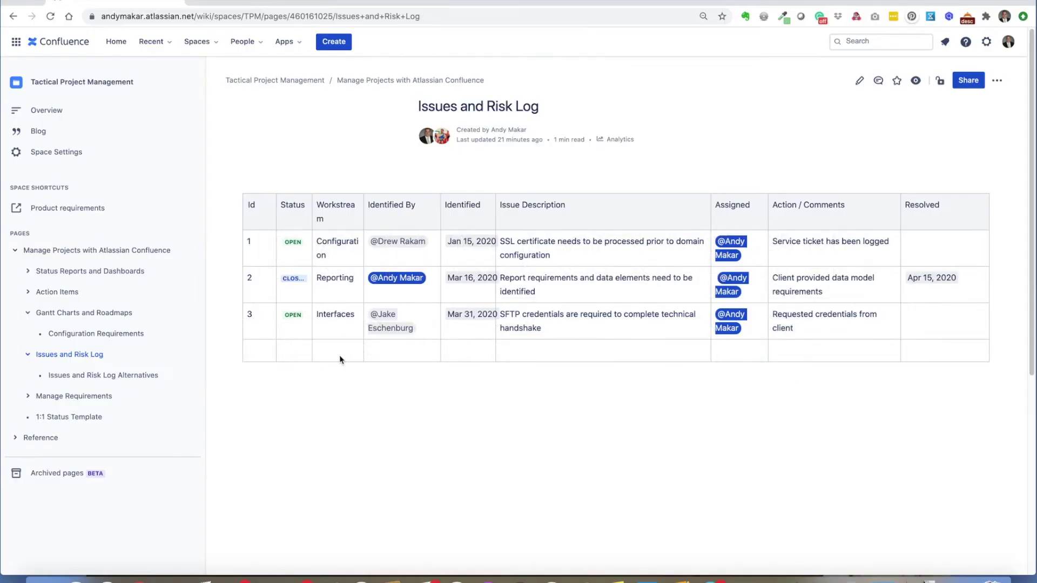
click(27, 318)
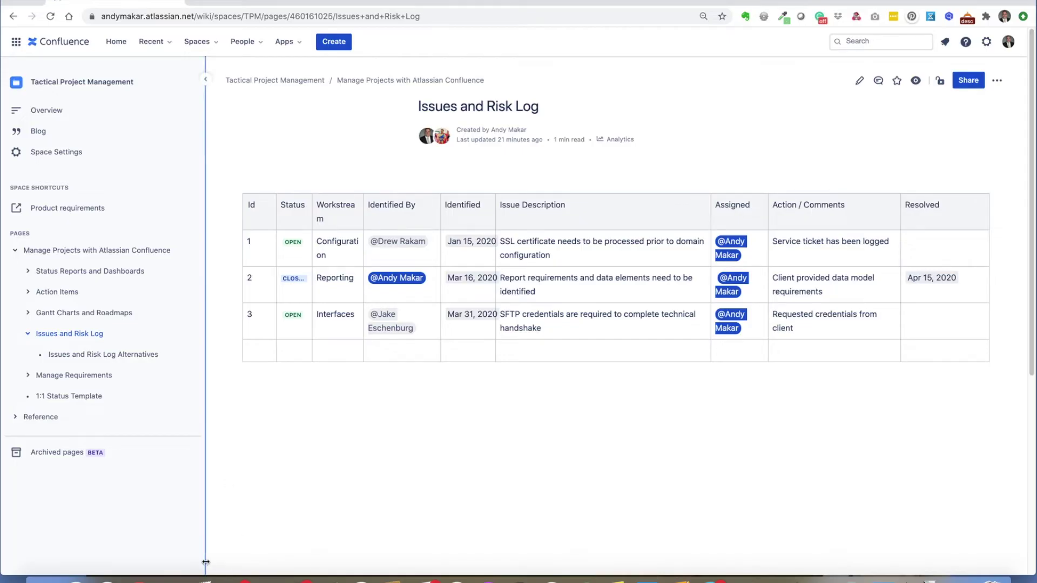
drag(206, 563, 129, 558)
drag(136, 485, 33, 486)
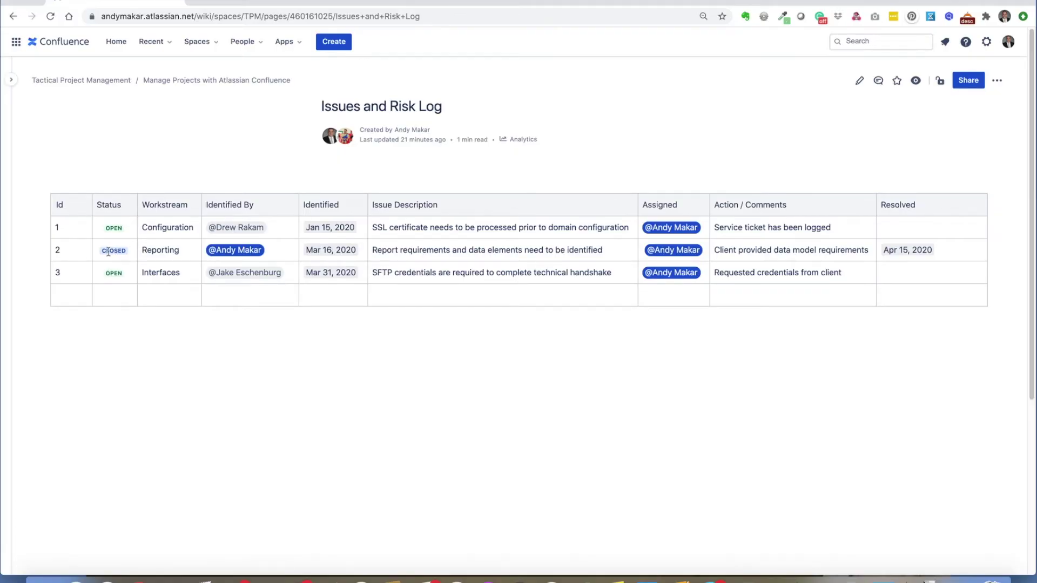
- Expand the Open Issues and Closed Issues sections at the end of the Issues and Risk Log page
scroll(285, 375, down, 10)
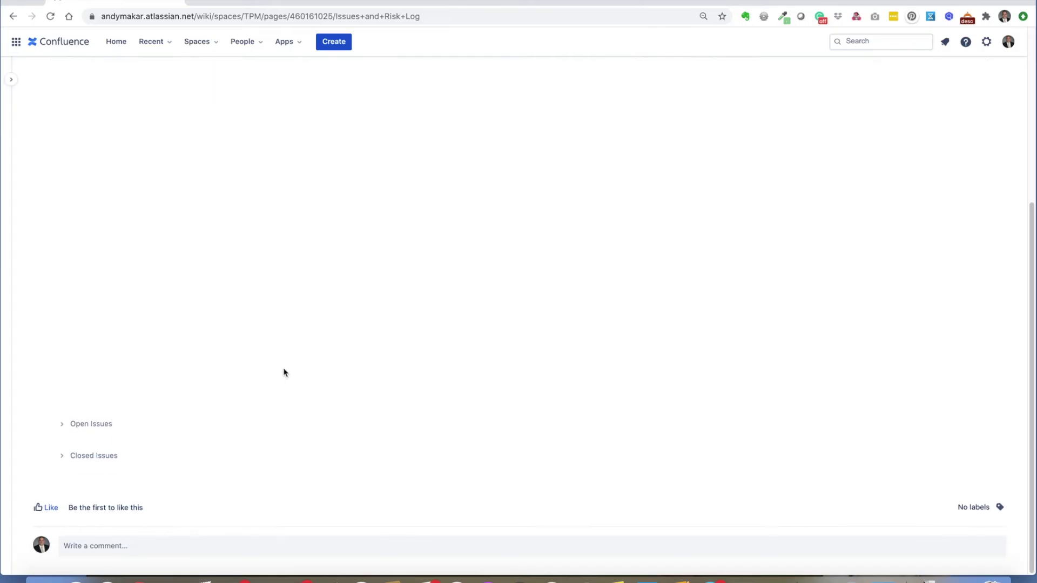
click(60, 426)
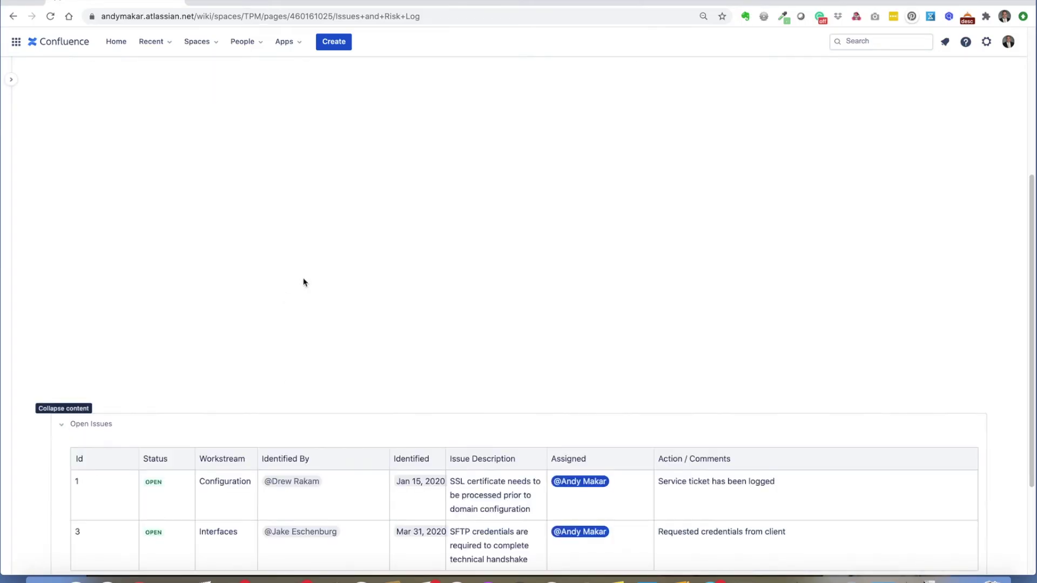
scroll(303, 282, down, 3)
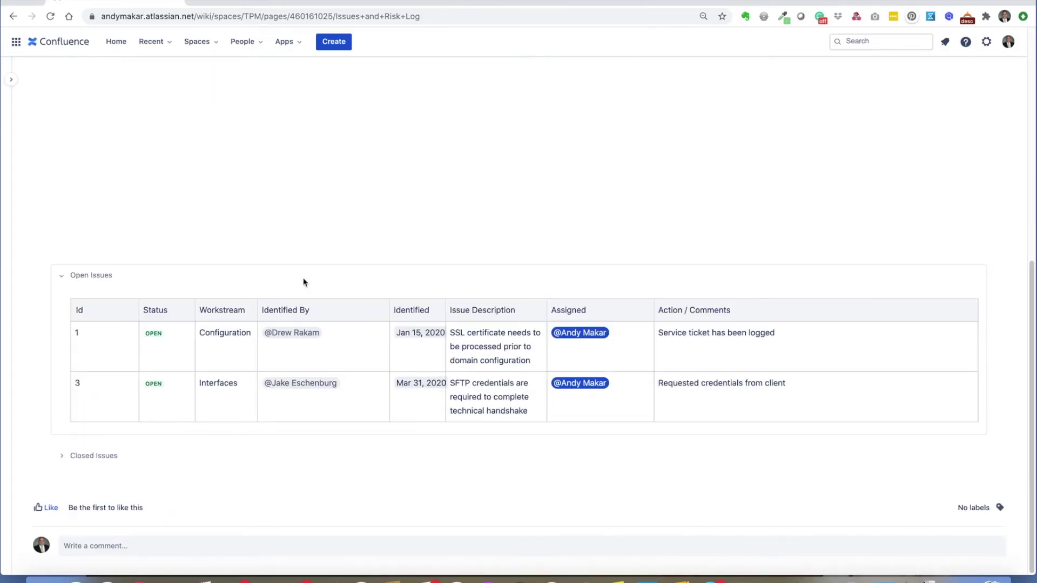
click(62, 456)
scroll(396, 212, down, 2)
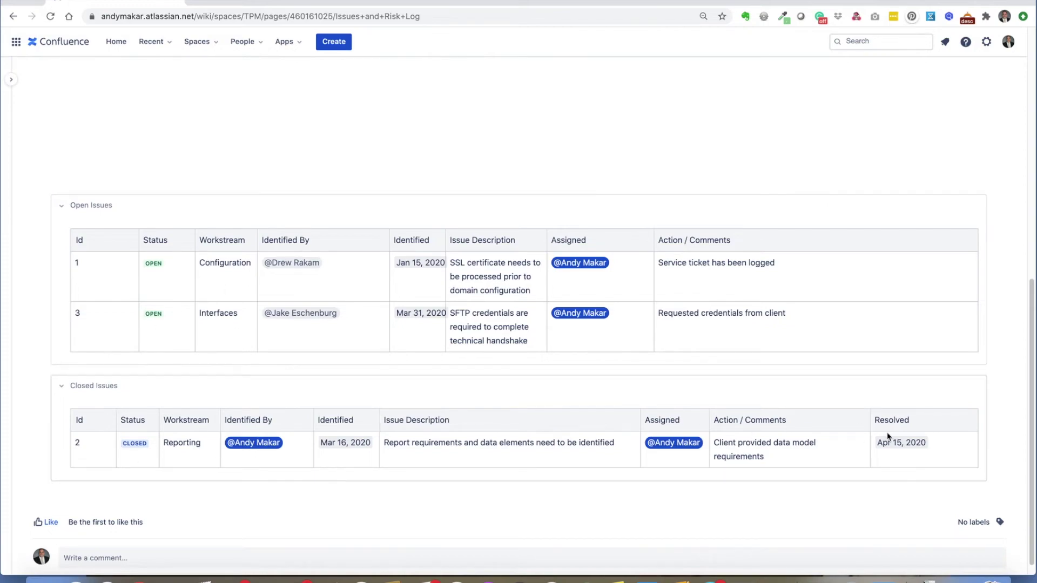
- Collapse and re-expand the Closed Issues section, compare both filtered tables, and return to the full issue log
click(59, 386)
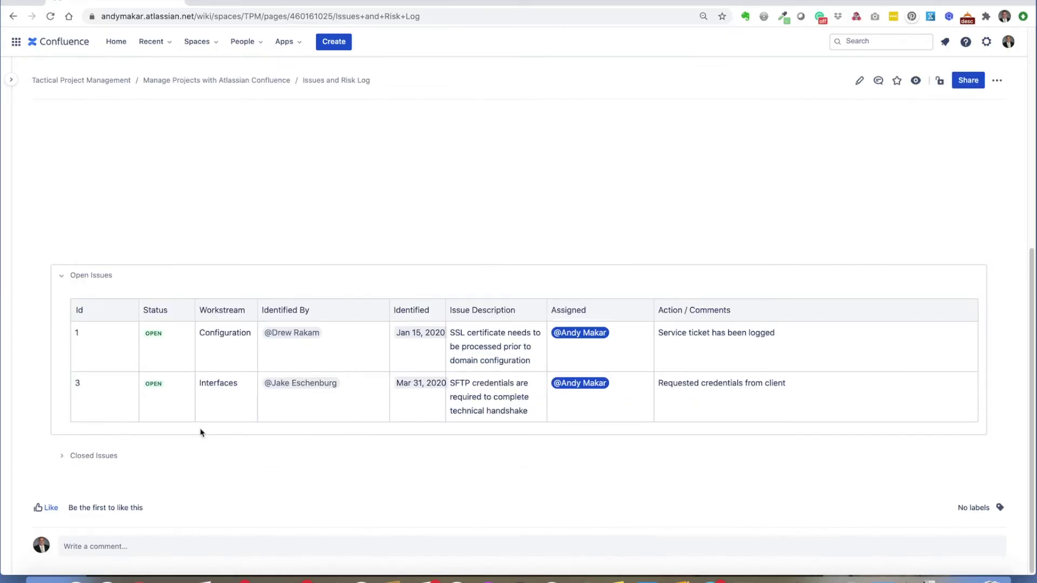
click(62, 456)
scroll(283, 347, down, 3)
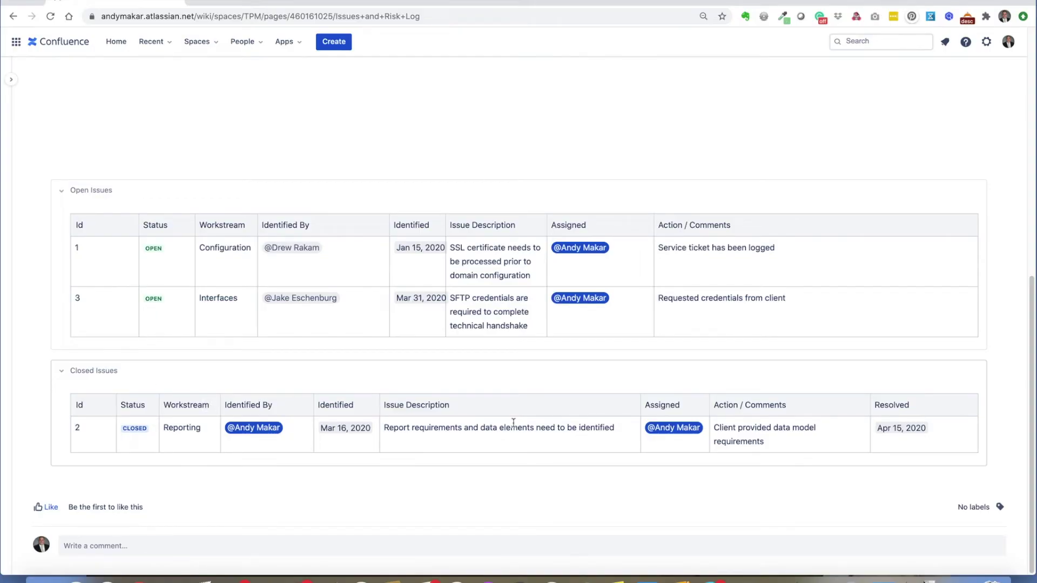
scroll(513, 422, up, 3)
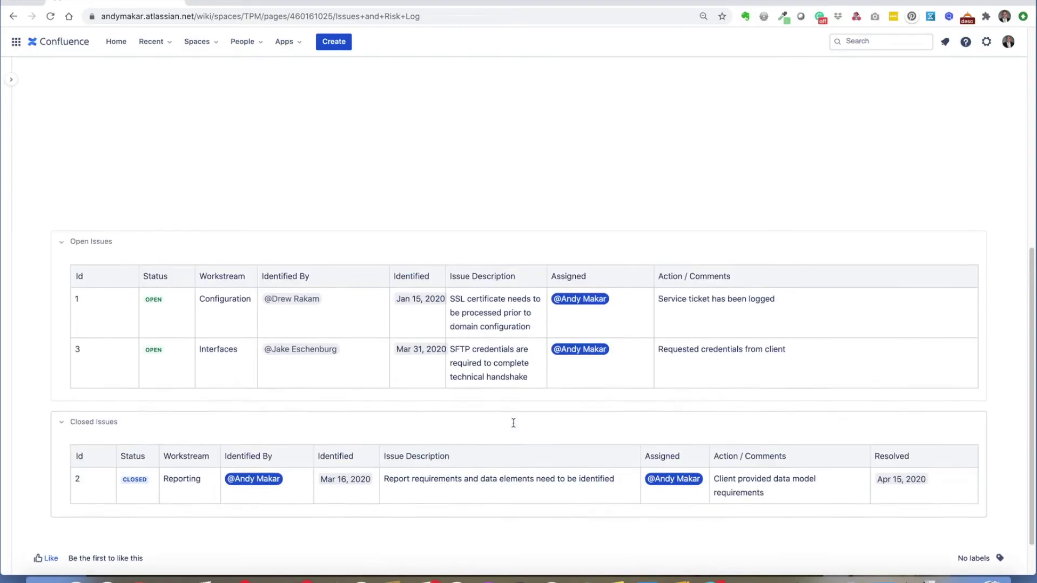
scroll(513, 423, down, 3)
scroll(513, 422, up, 1)
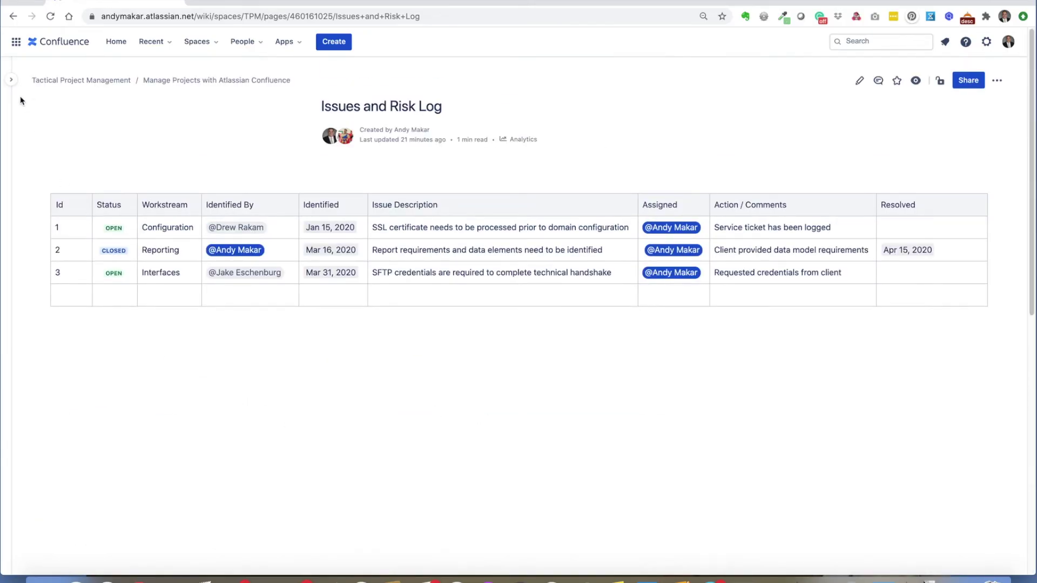
- Restore the sidebar and open the Bookshelf Editor page from the Product requirements list under Manage Requirements
click(12, 81)
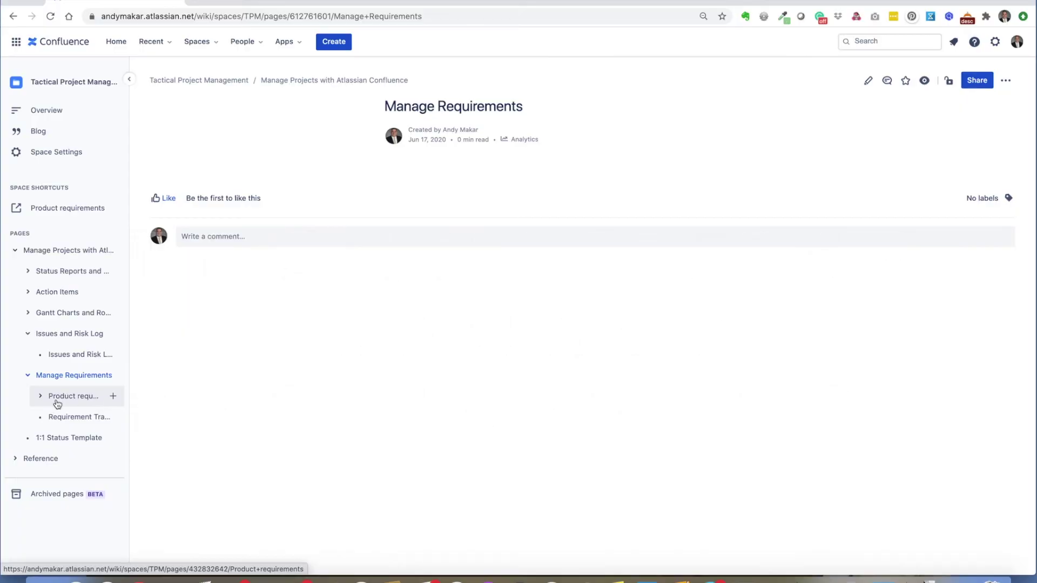
click(58, 402)
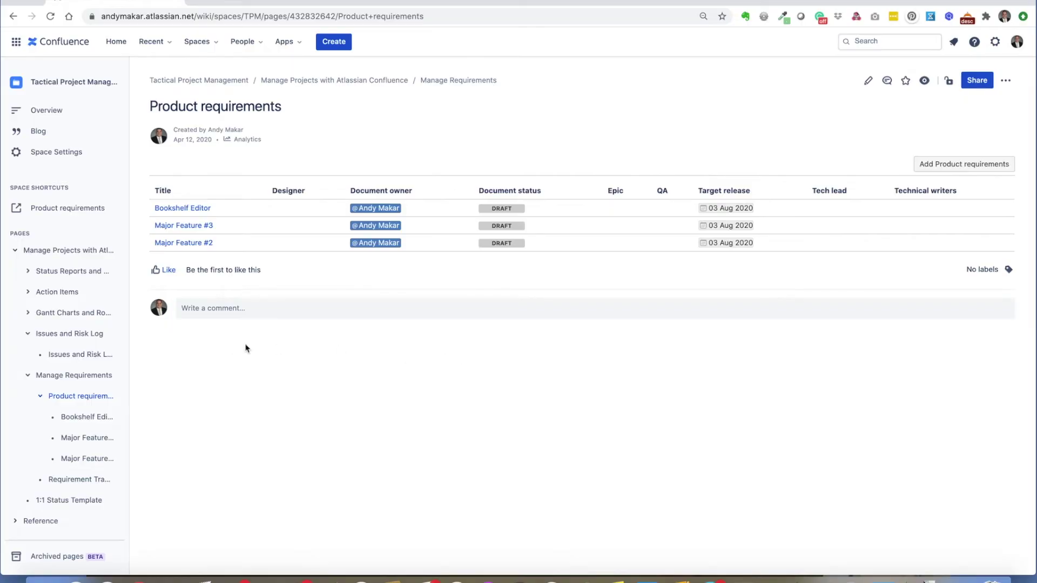
click(183, 209)
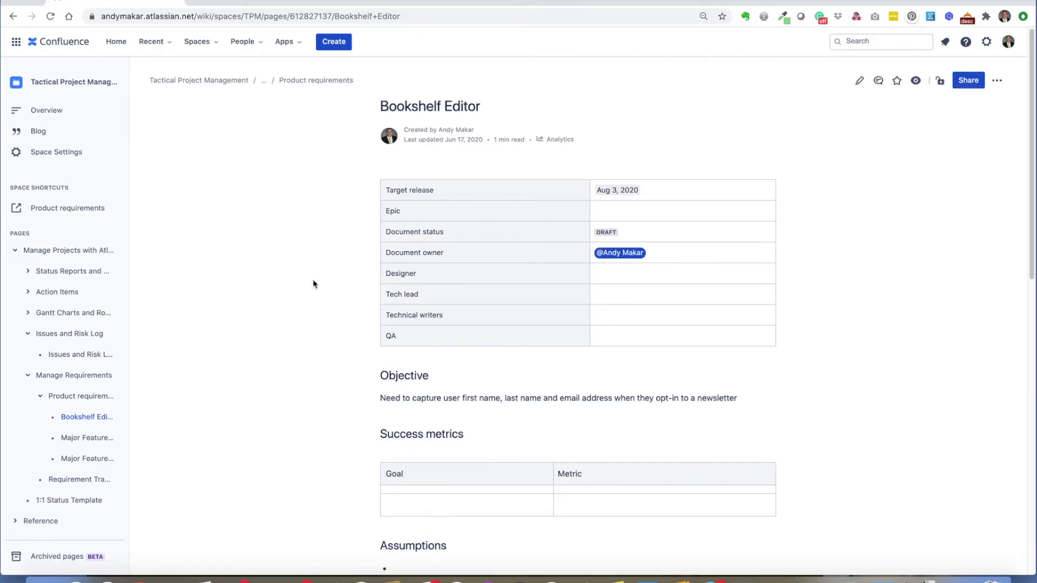
- Examine the Bookshelf Editor page from its properties table through Success metrics, Milestones, Requirements, Open Questions and Out of Scope
scroll(322, 297, down, 5)
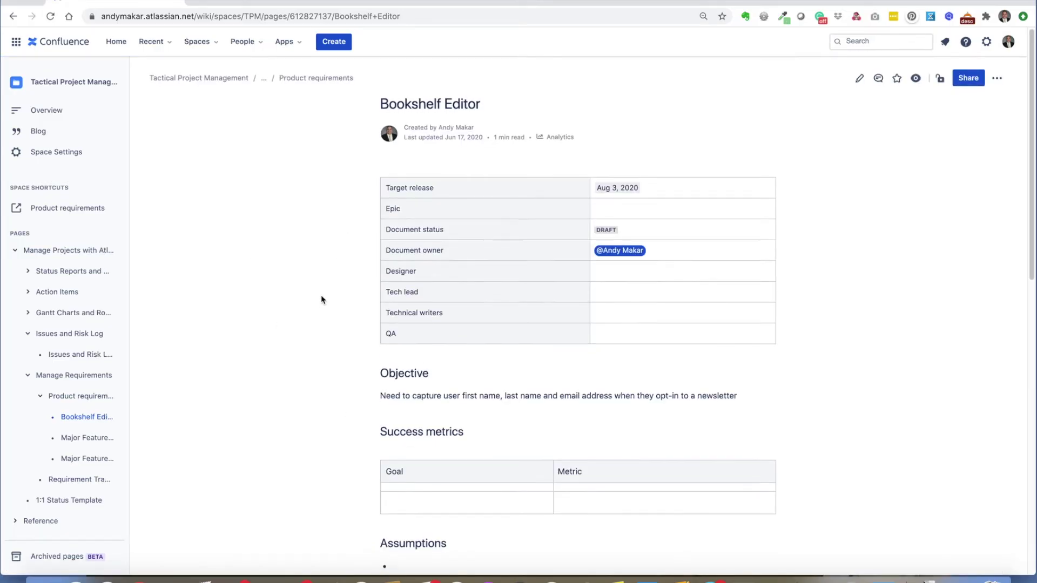
scroll(321, 299, down, 2)
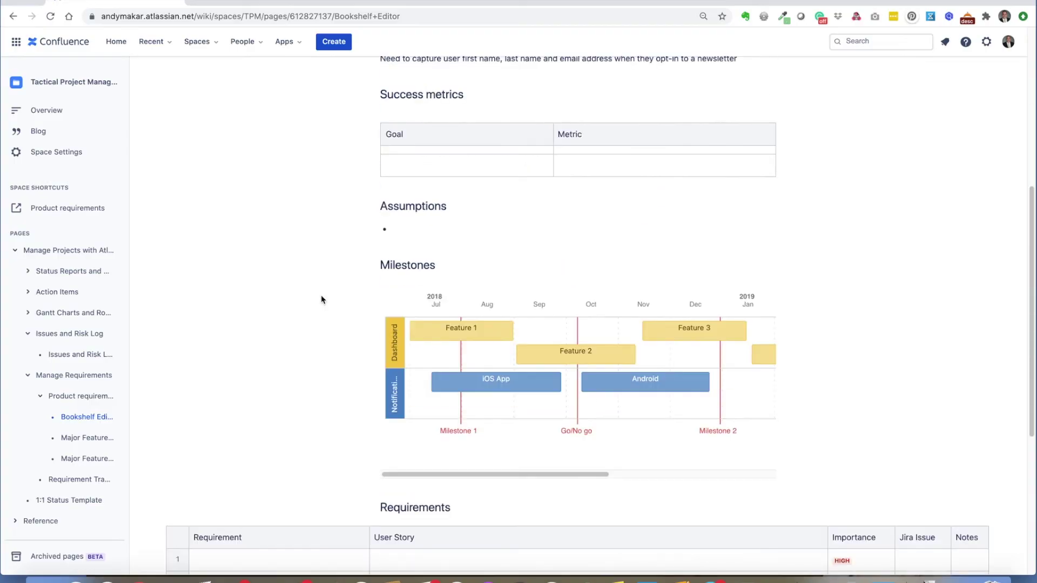
scroll(321, 299, down, 1)
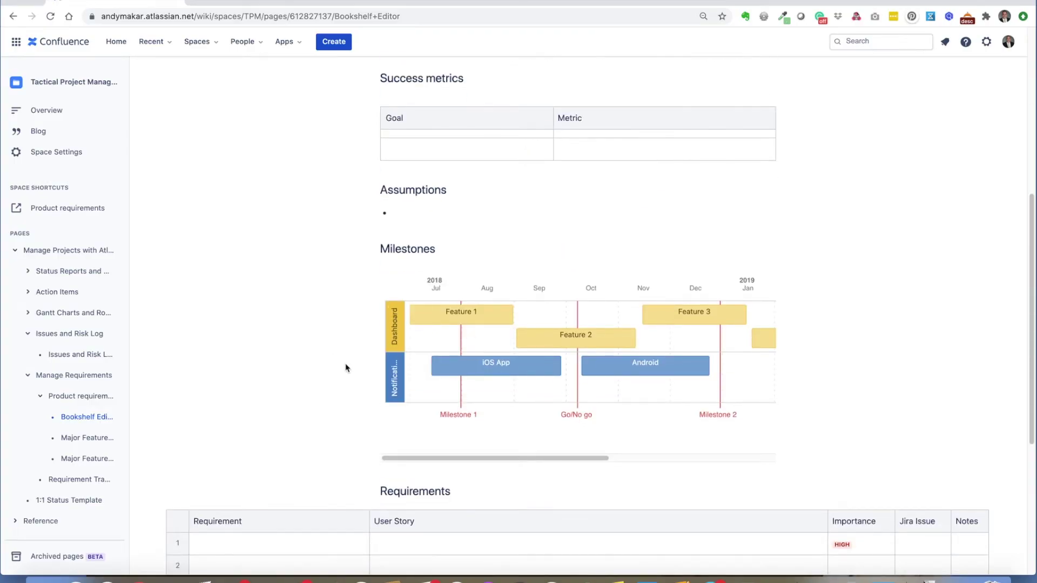
scroll(333, 331, down, 2)
scroll(366, 283, down, 4)
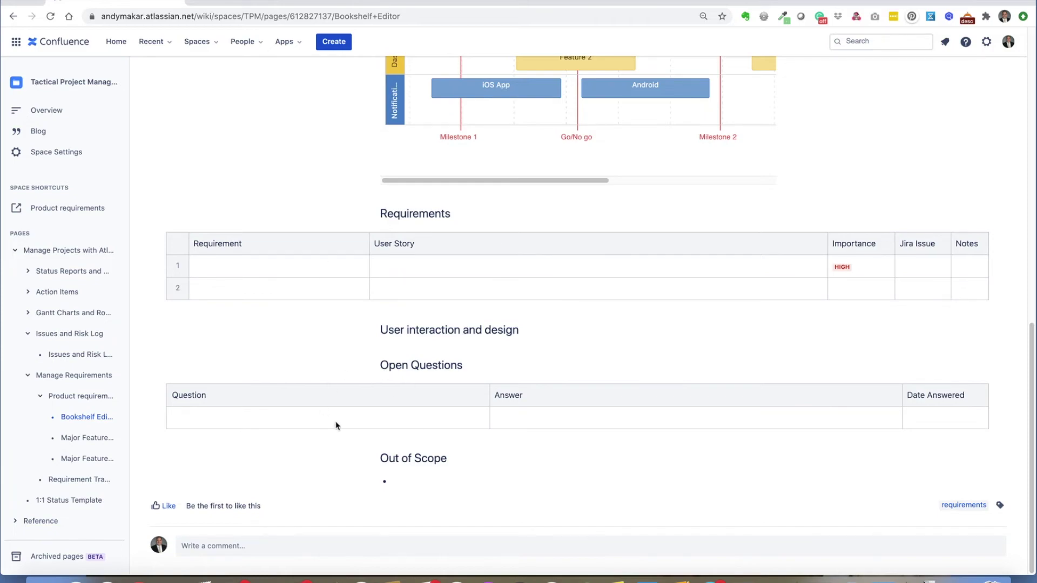
scroll(335, 425, up, 12)
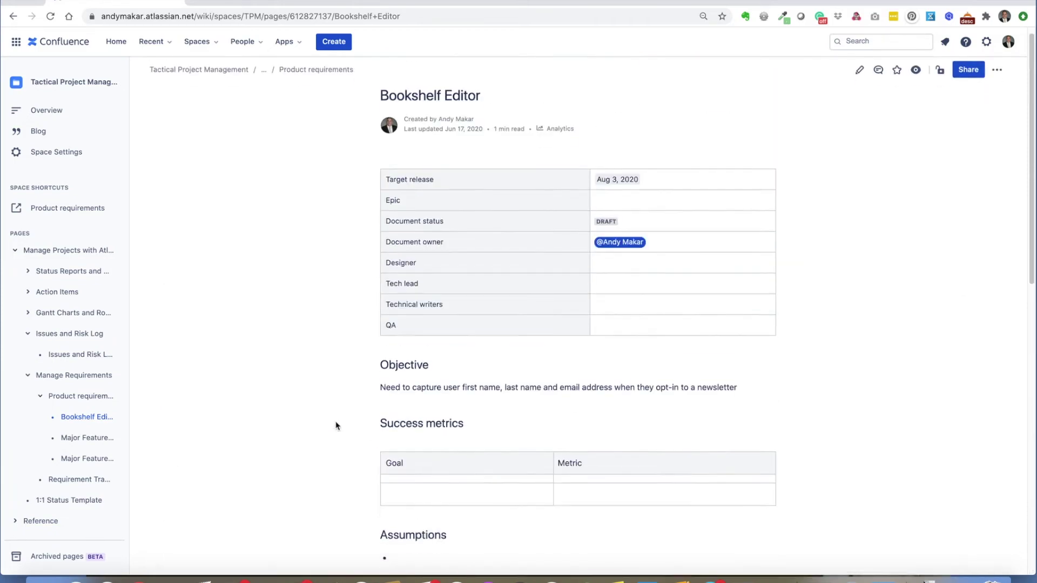
scroll(335, 425, up, 1)
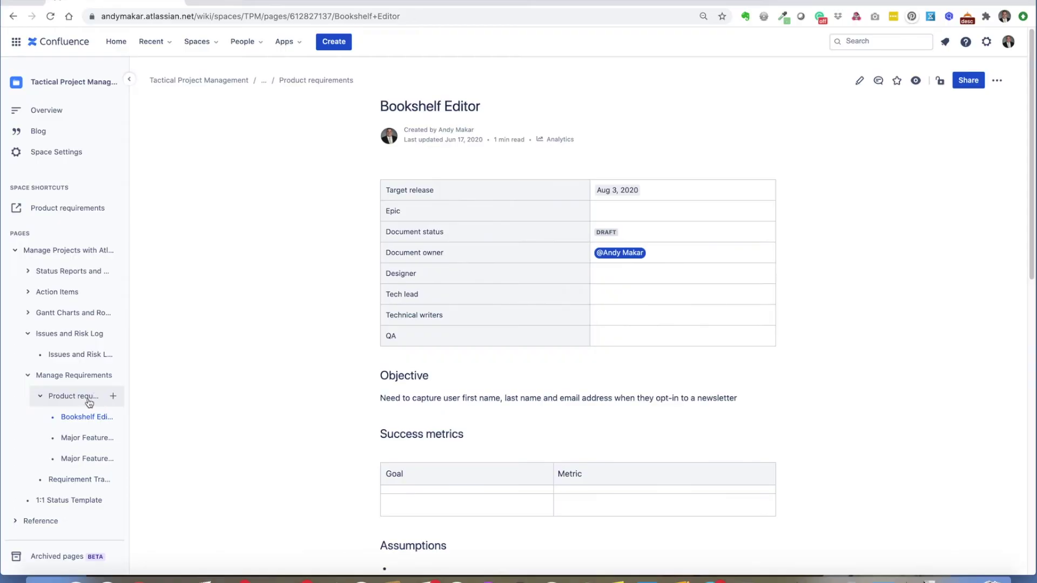
- Revisit the Product requirements list, collapse its branch in the page tree, and open the Requirement Traceability Matrix page
click(73, 396)
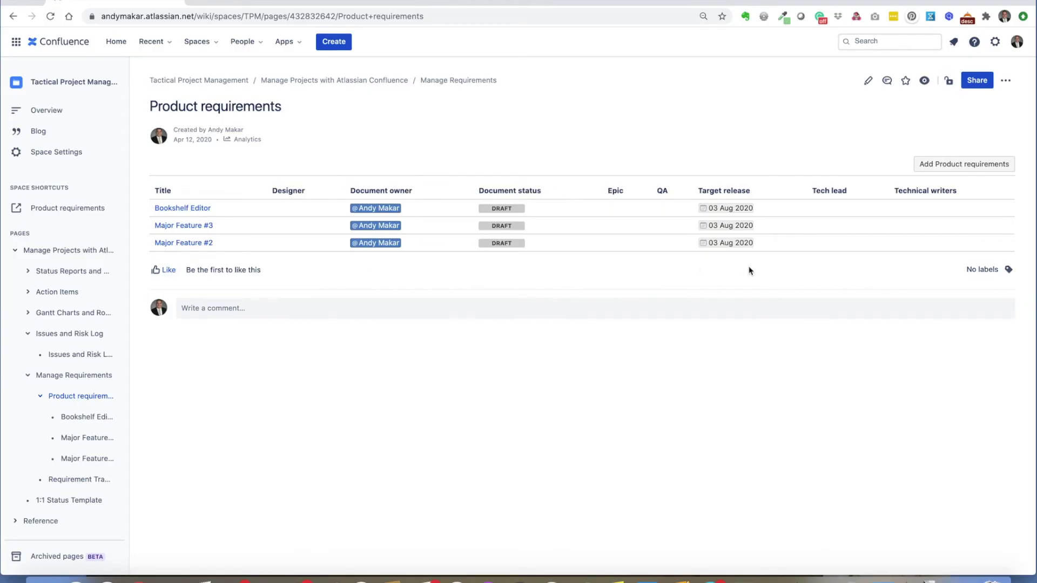
click(40, 400)
click(82, 421)
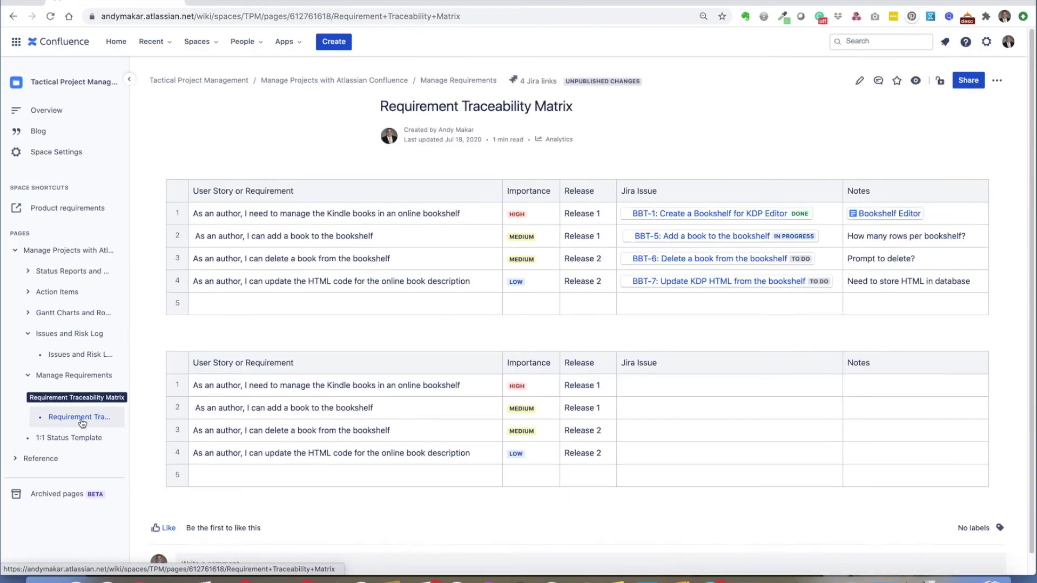
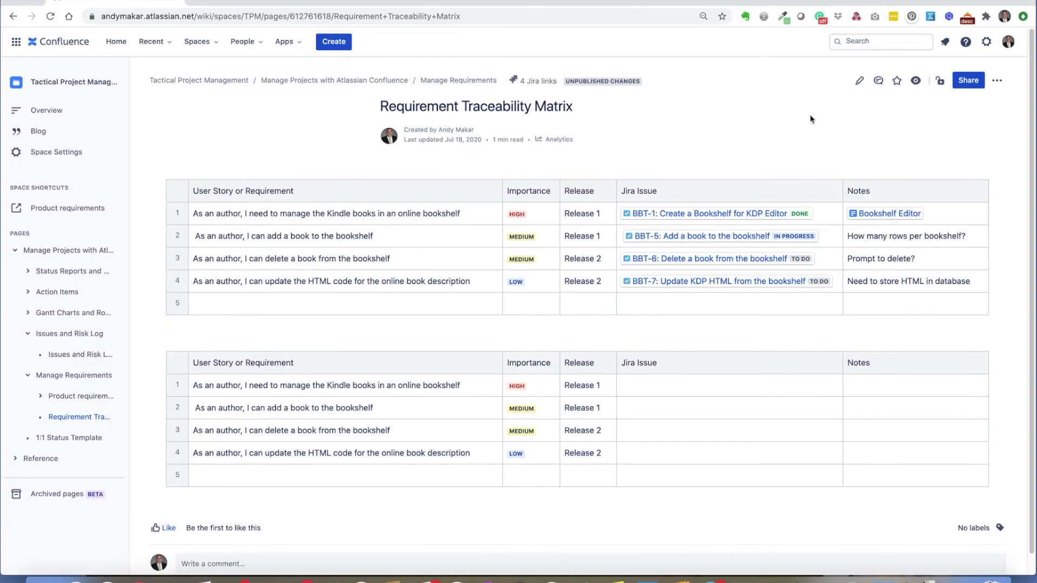
- Open the Requirement Traceability Matrix for editing and inspect the link address of the BBT-1 issue in the first table
scroll(810, 118, down, 1)
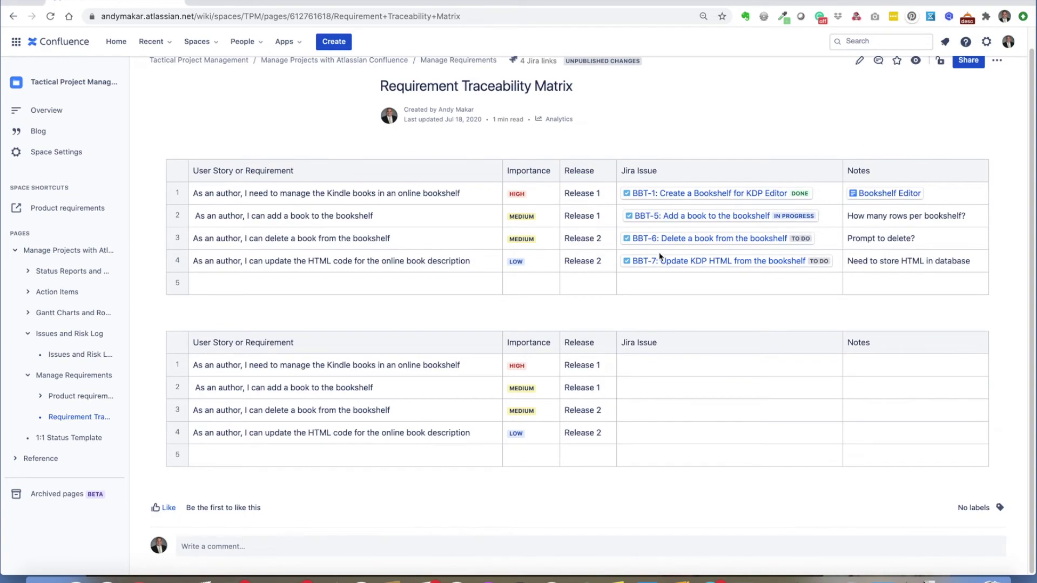
click(859, 60)
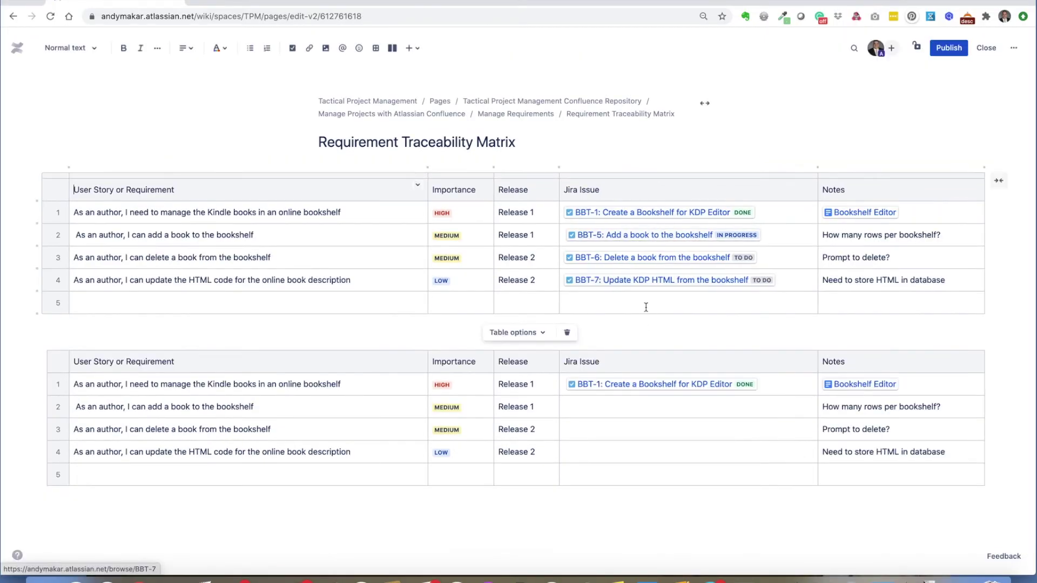
click(638, 216)
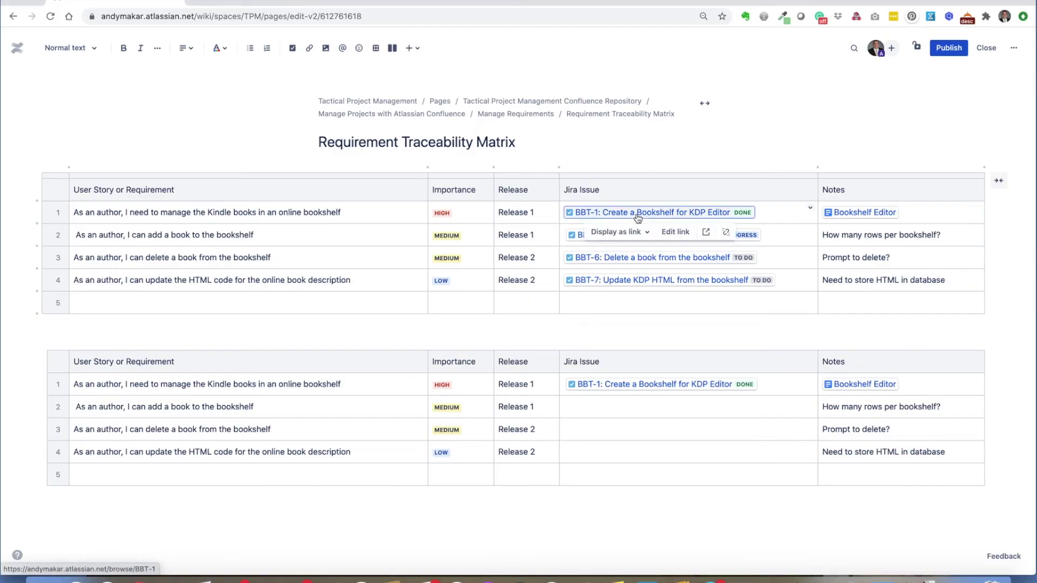
click(675, 233)
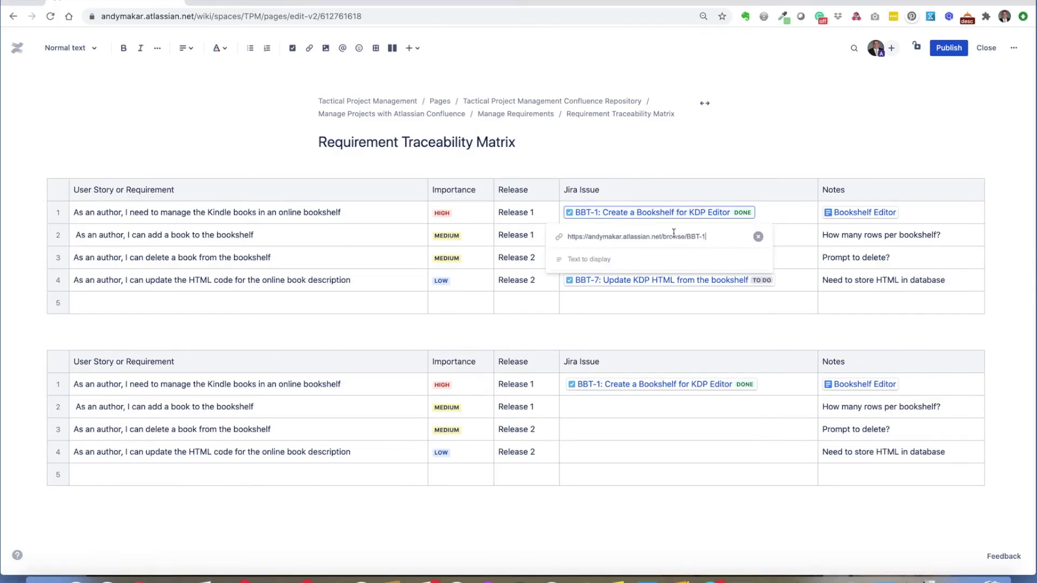
click(758, 236)
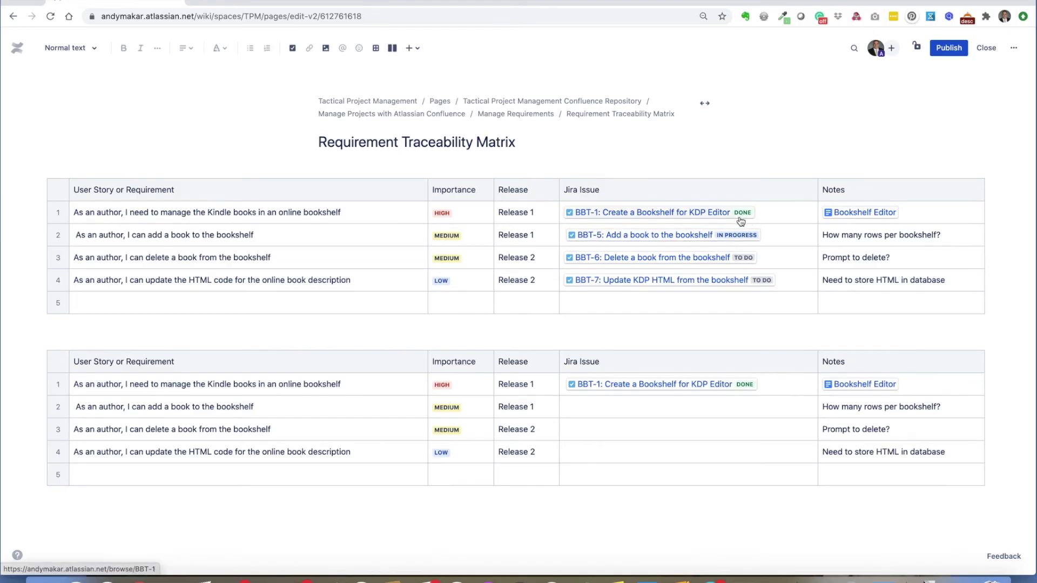
- Inspect the link address of the BBT-5 issue in the first table and close the link editor
click(733, 241)
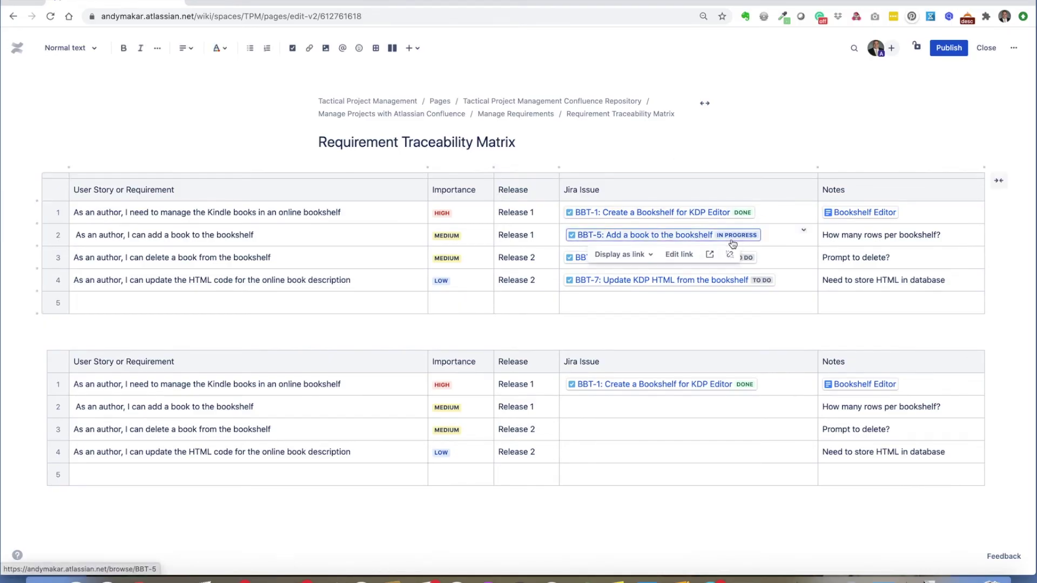
click(684, 255)
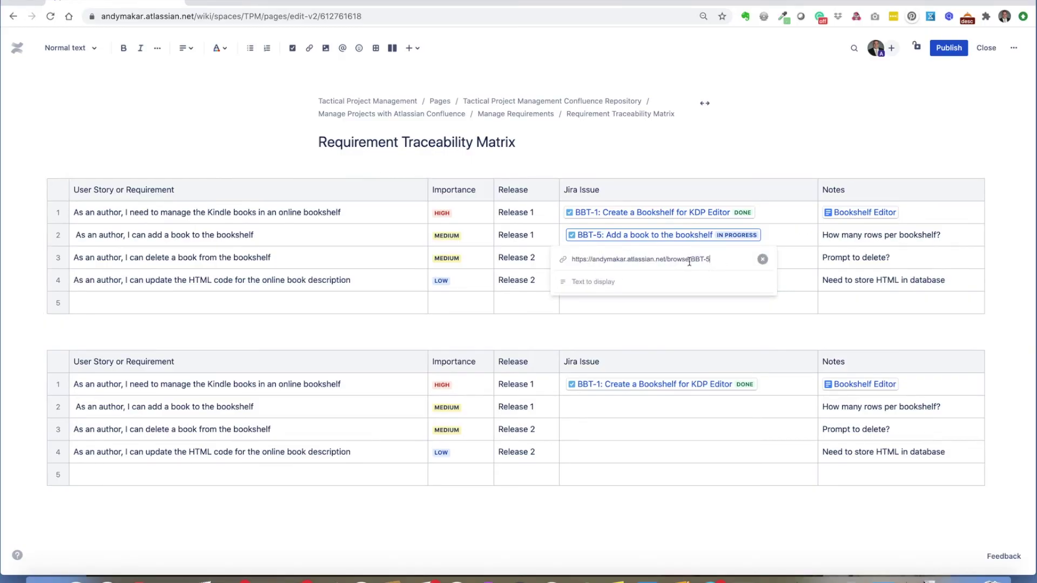
click(762, 259)
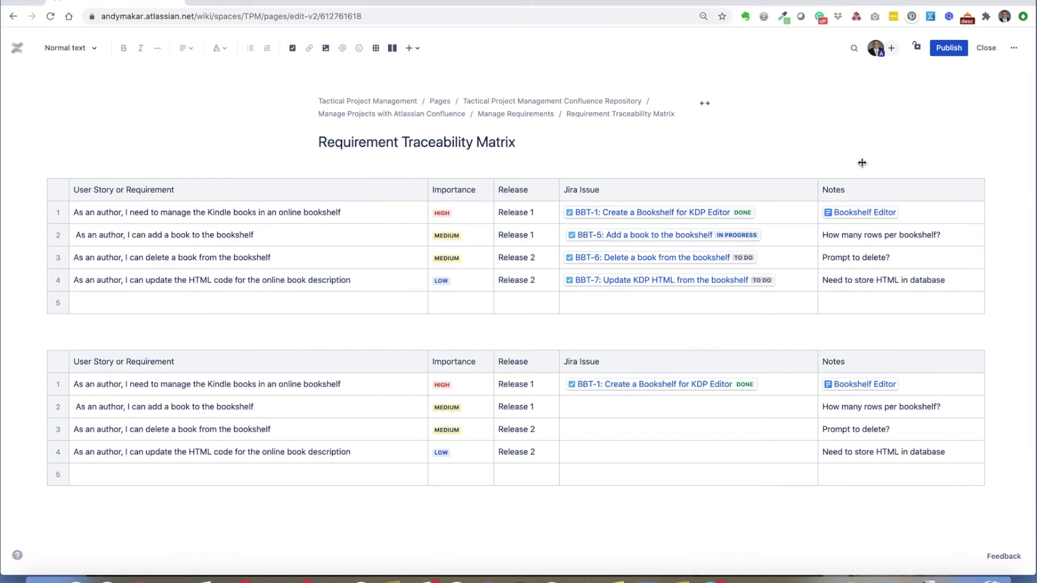
- Close the Requirement Traceability Matrix editor and review the 1:1 Status Template page from its portfolio notes and Initiative Status table through Supplemental Information
click(986, 47)
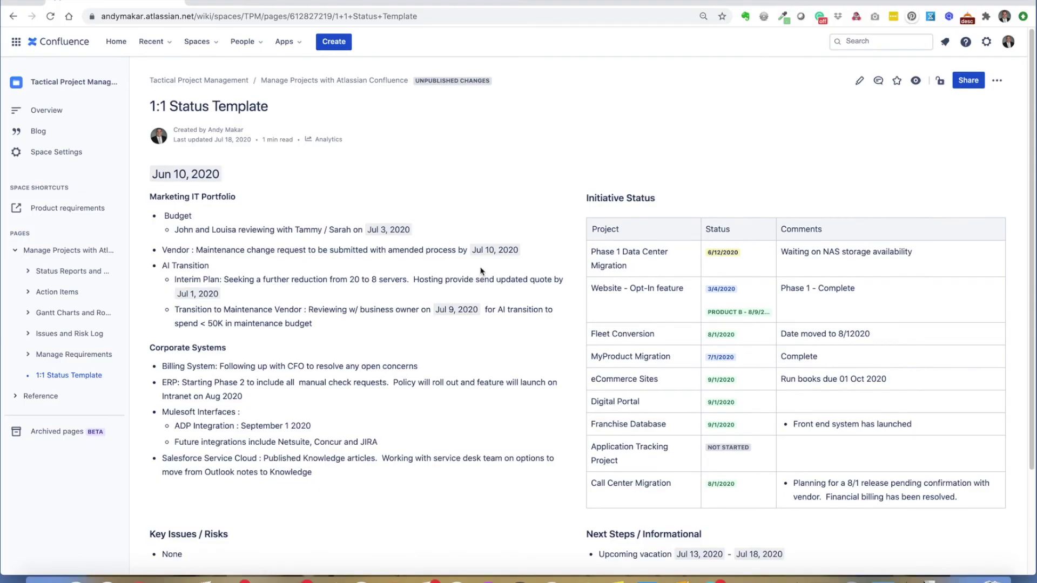
scroll(501, 199, down, 1)
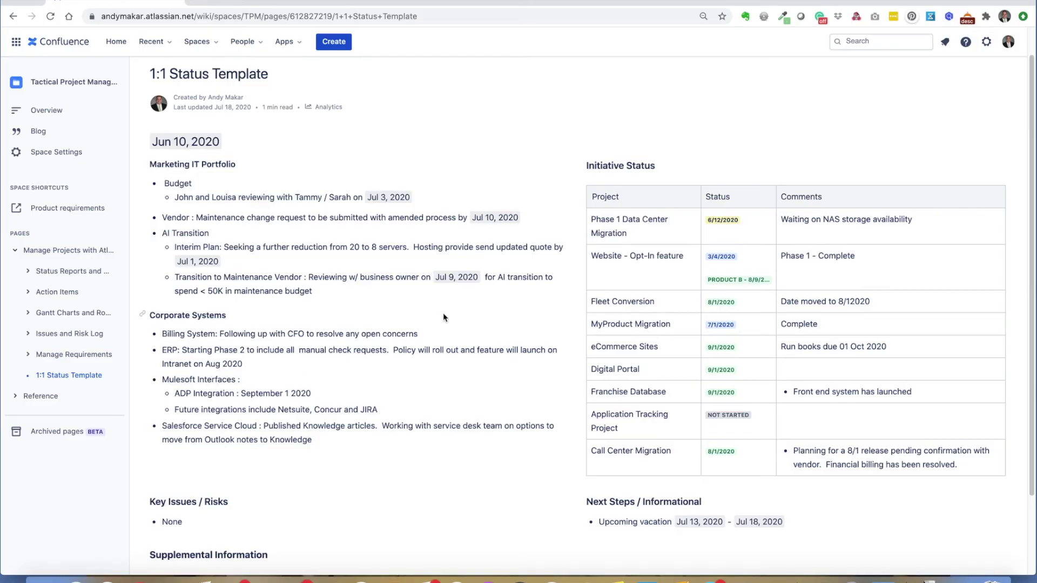
scroll(637, 178, down, 2)
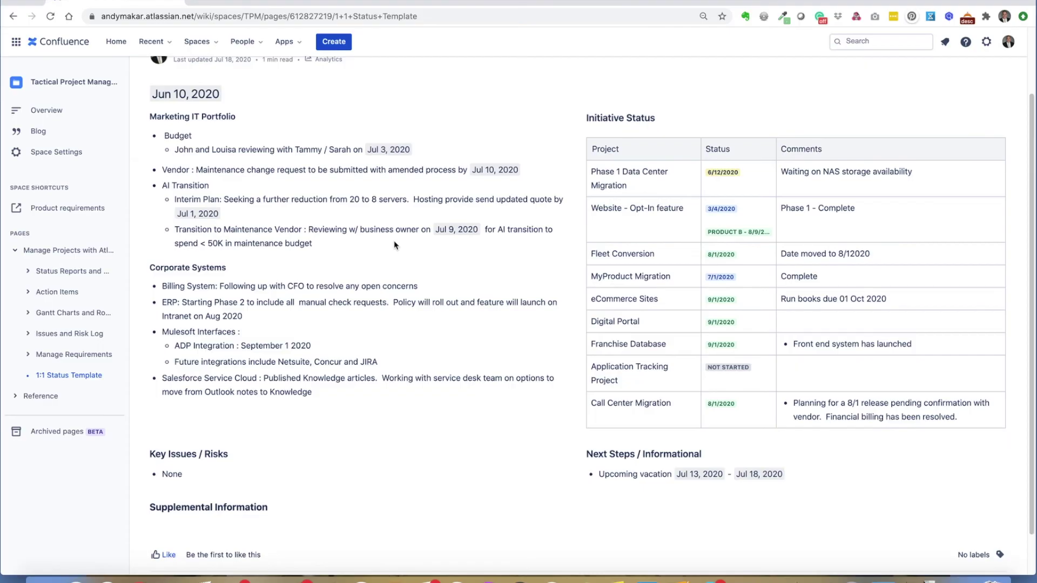
scroll(395, 244, down, 1)
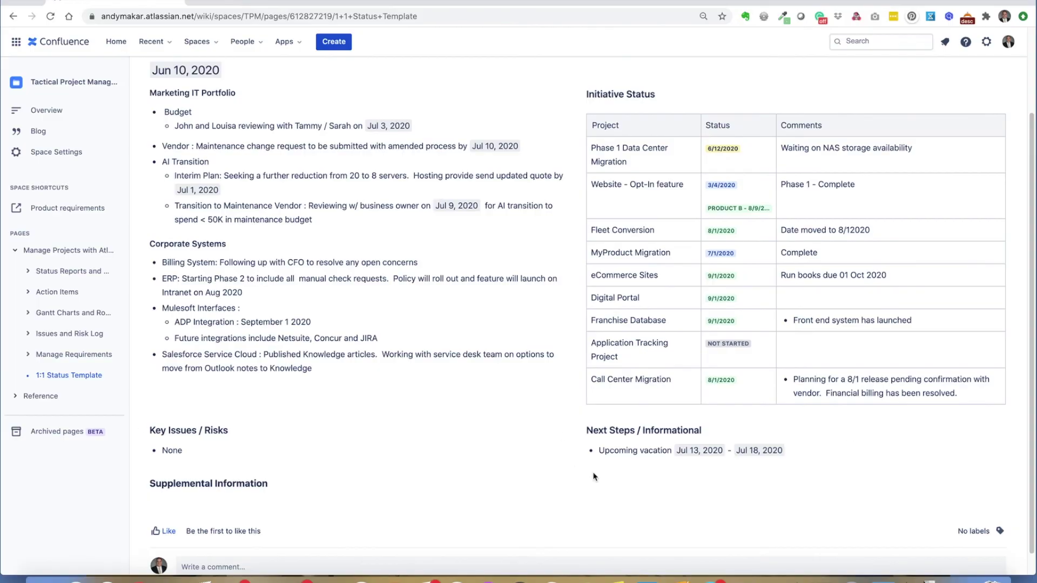
scroll(330, 419, down, 1)
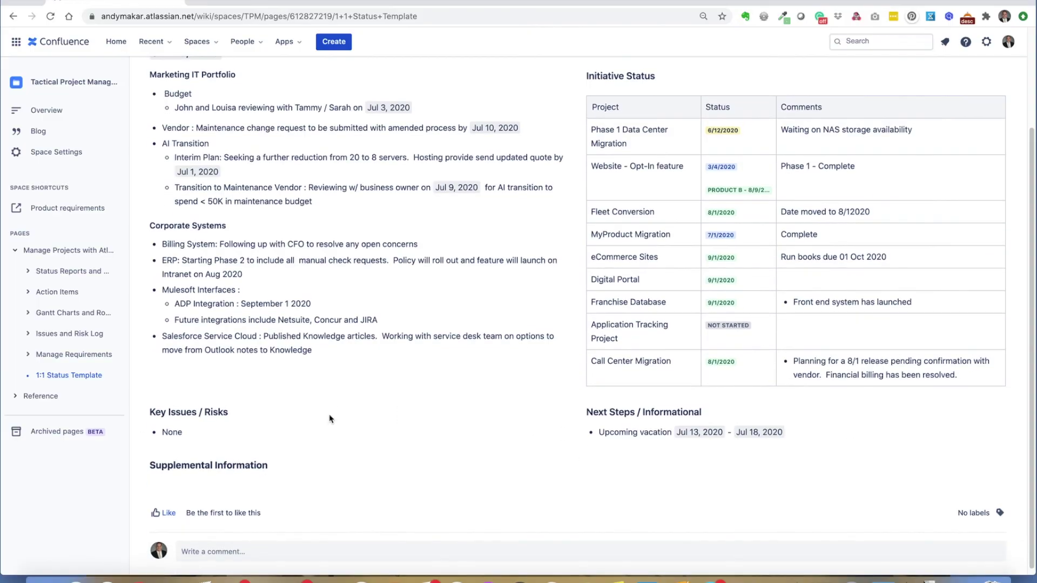
scroll(331, 419, down, 1)
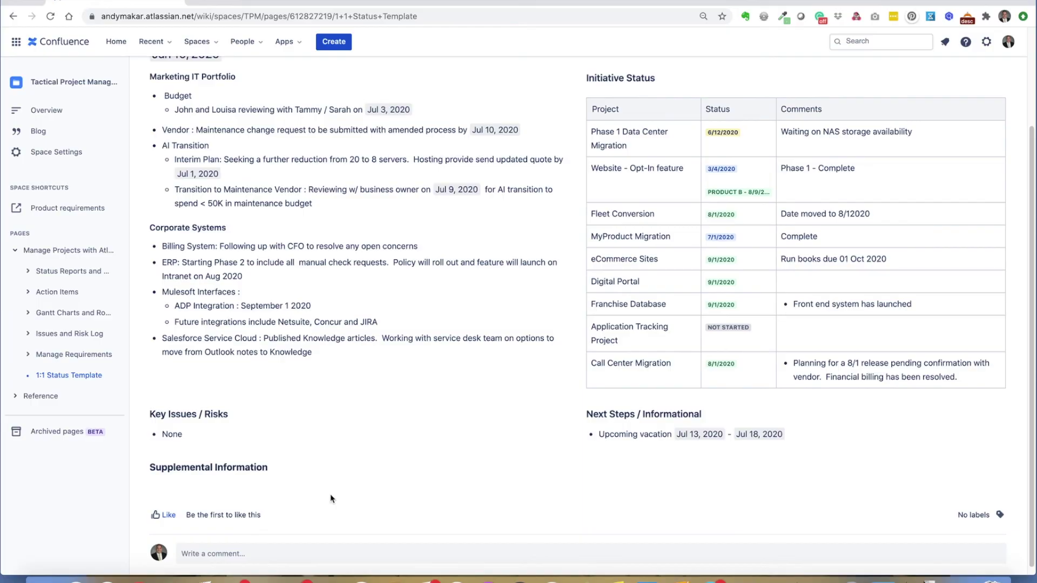
scroll(384, 459, up, 5)
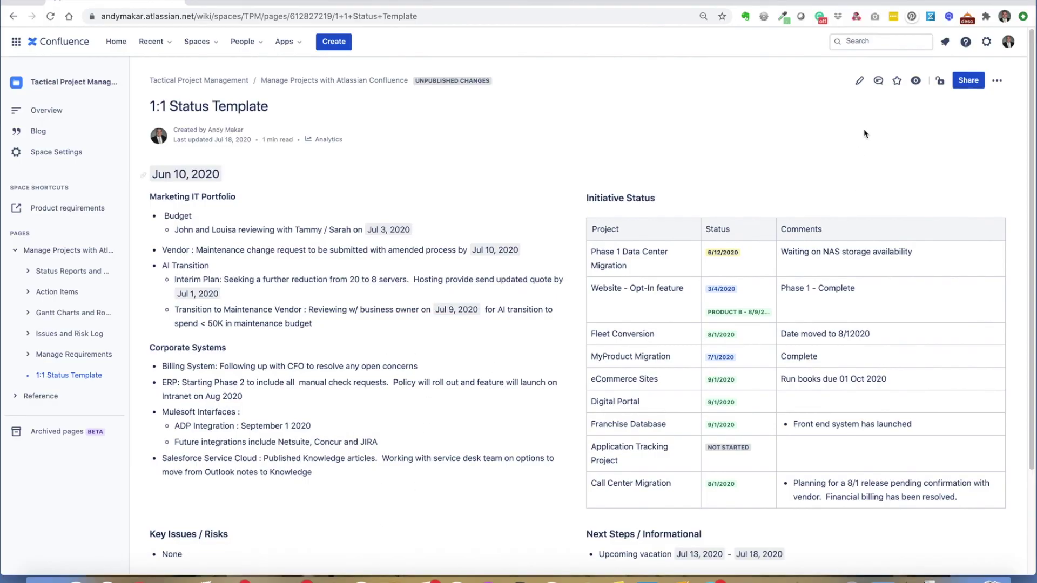
- Try restricting the 1:1 Status Template so only specific people can view or edit it, and discard the restriction change
click(941, 82)
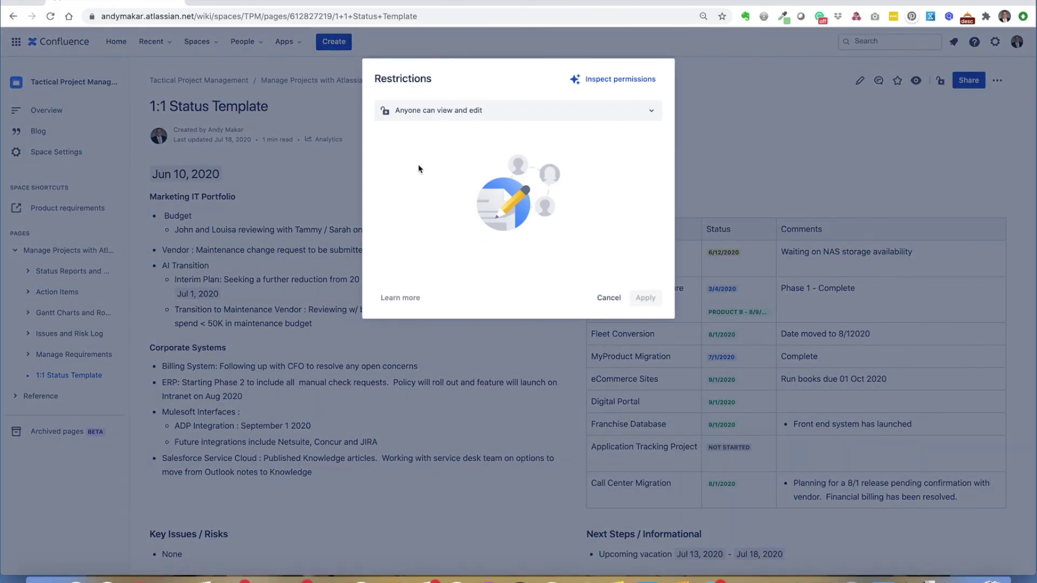
click(631, 115)
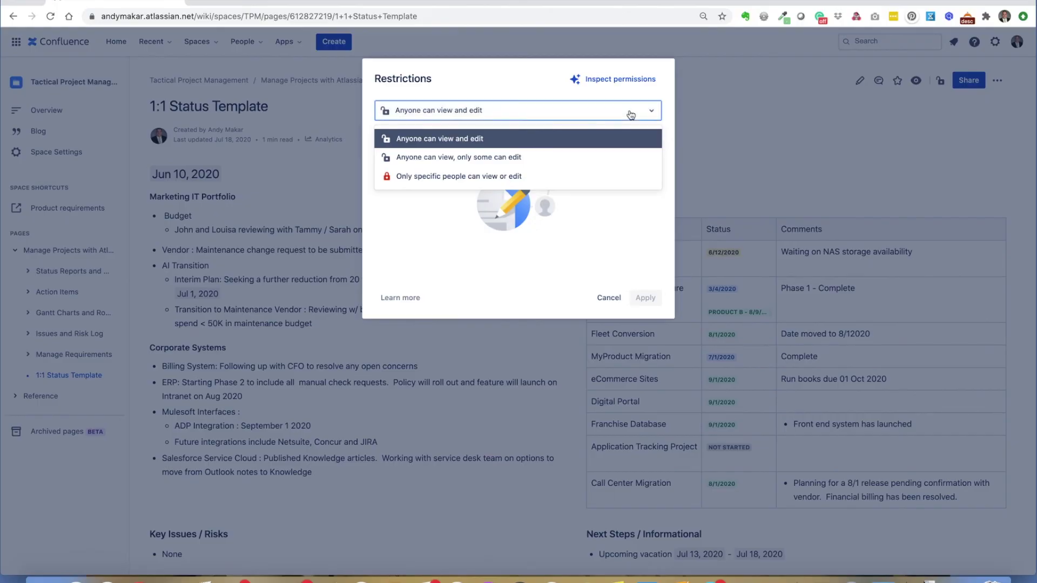
click(546, 178)
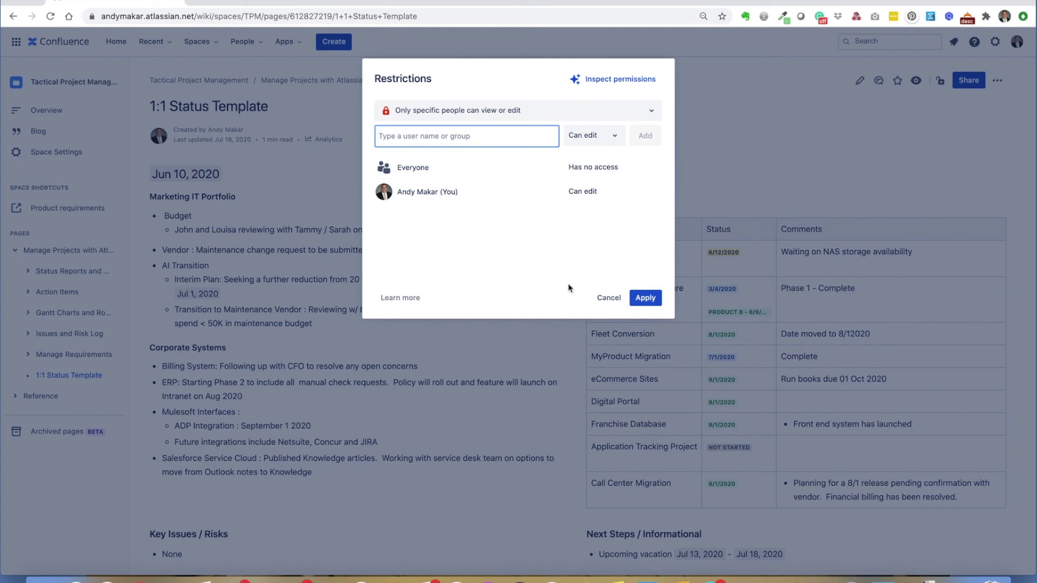
click(599, 298)
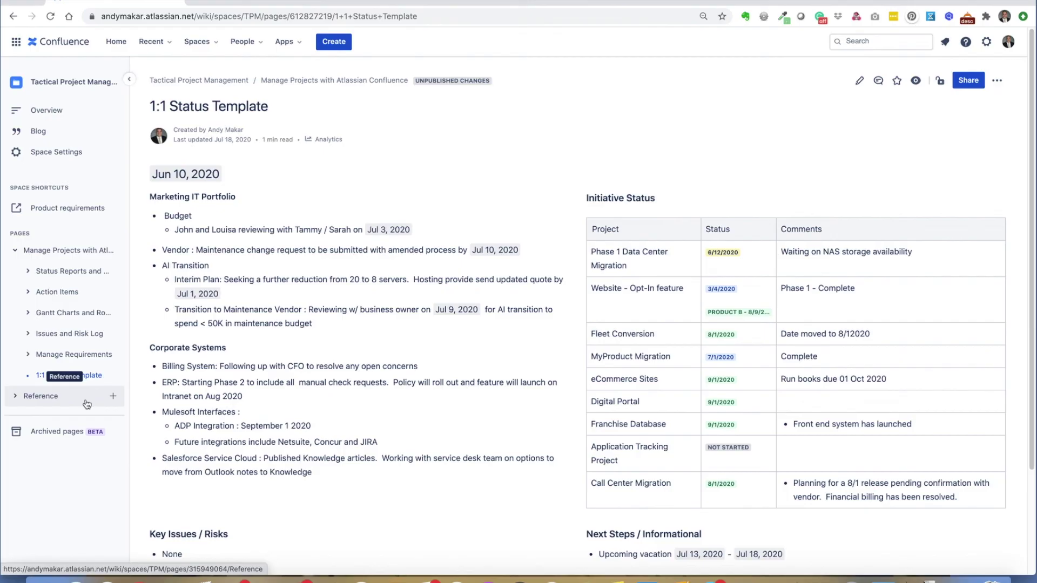
- Open the Manage Projects with Atlassian Confluence page, and switch to the tacticalprojectmanagement.com site to find the matching product under Our Products
click(60, 252)
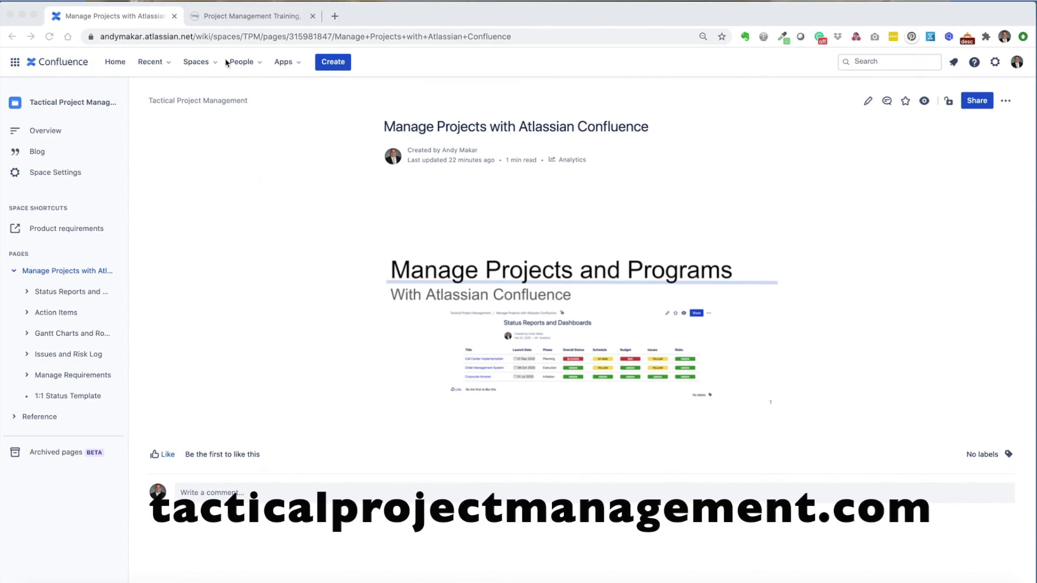
click(242, 16)
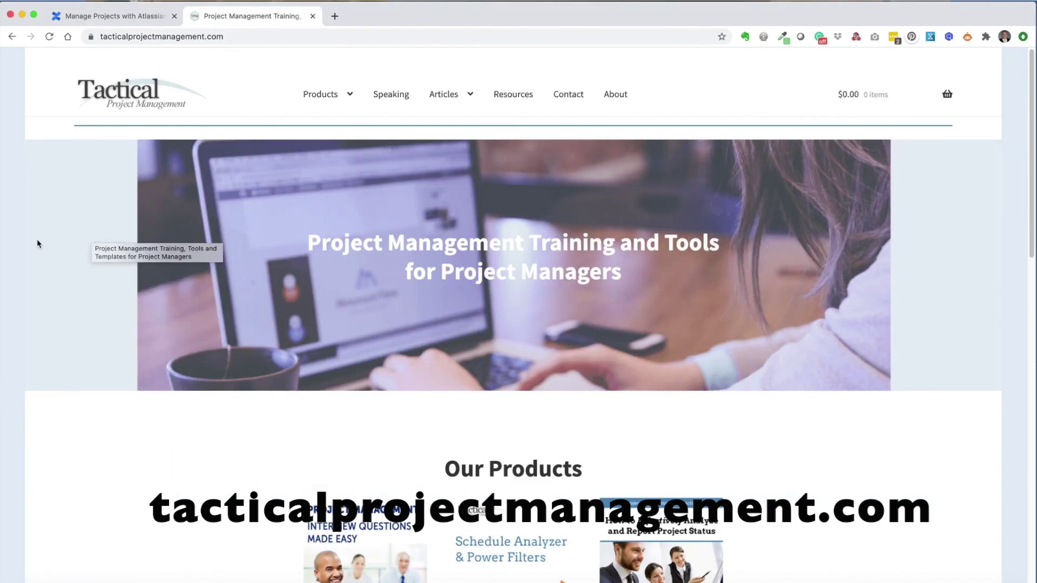
scroll(38, 243, down, 6)
scroll(38, 243, down, 6)
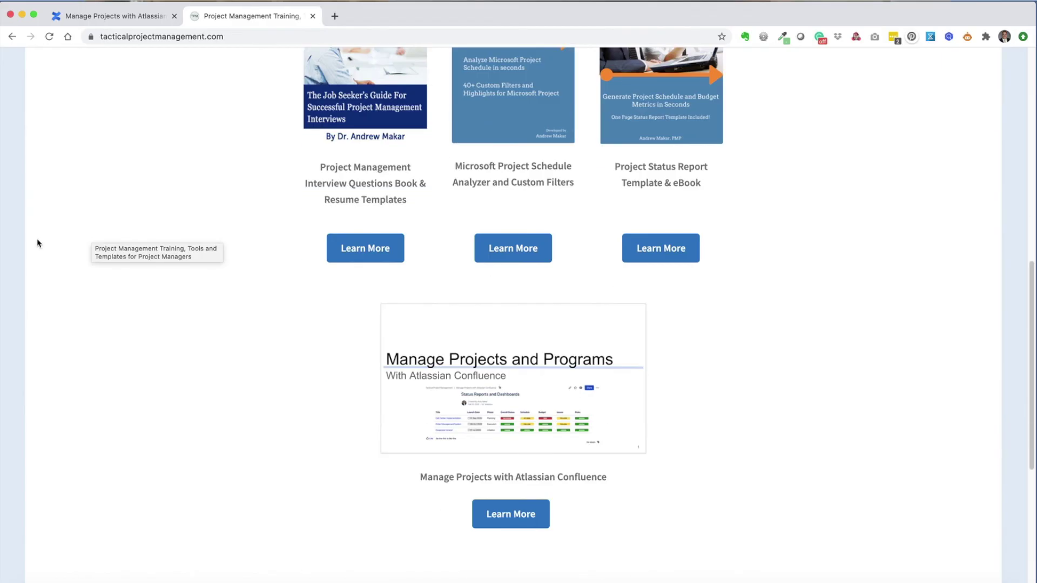